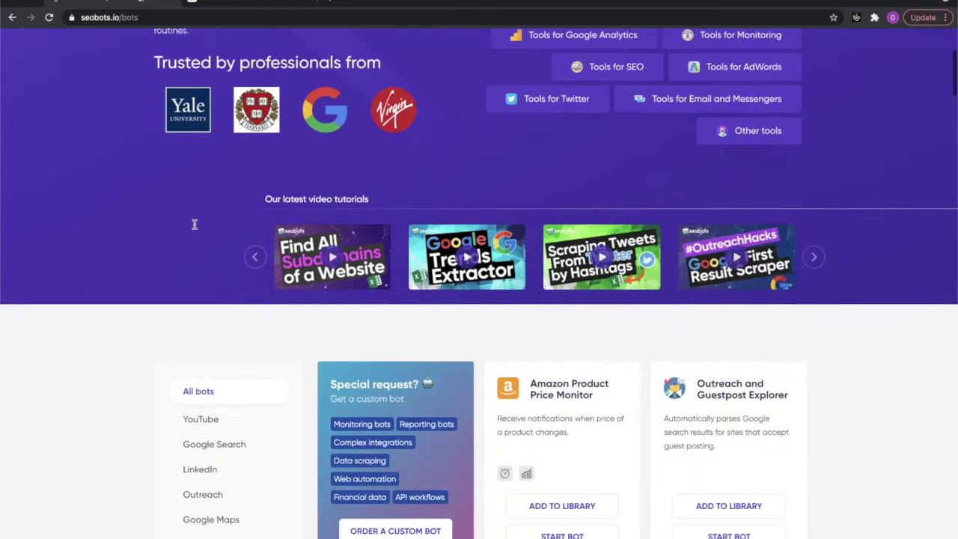
- Search the bot catalogue for 'shopify' to list the Shopify Product Scraper, Price Monitor and Inventory Tracker bots
scroll(194, 227, down, 5)
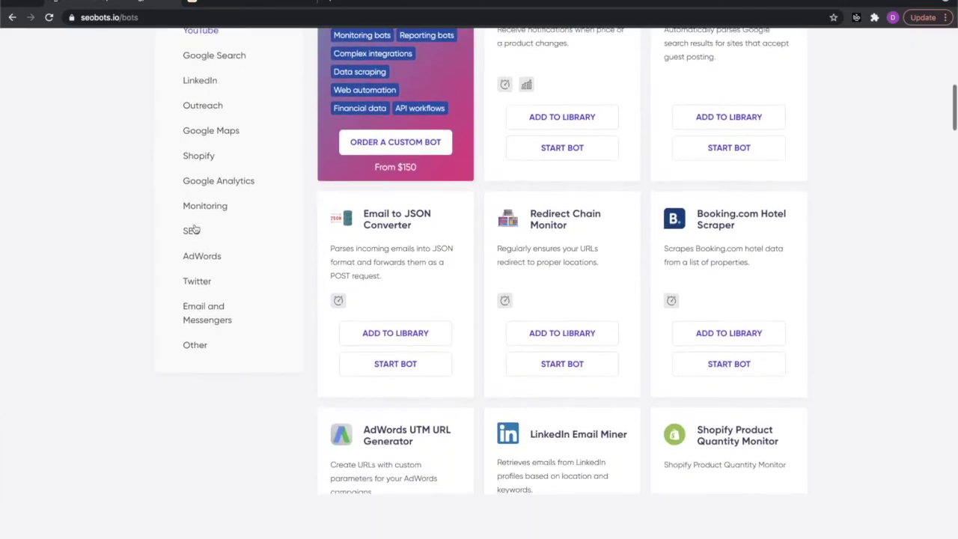
scroll(194, 229, down, 4)
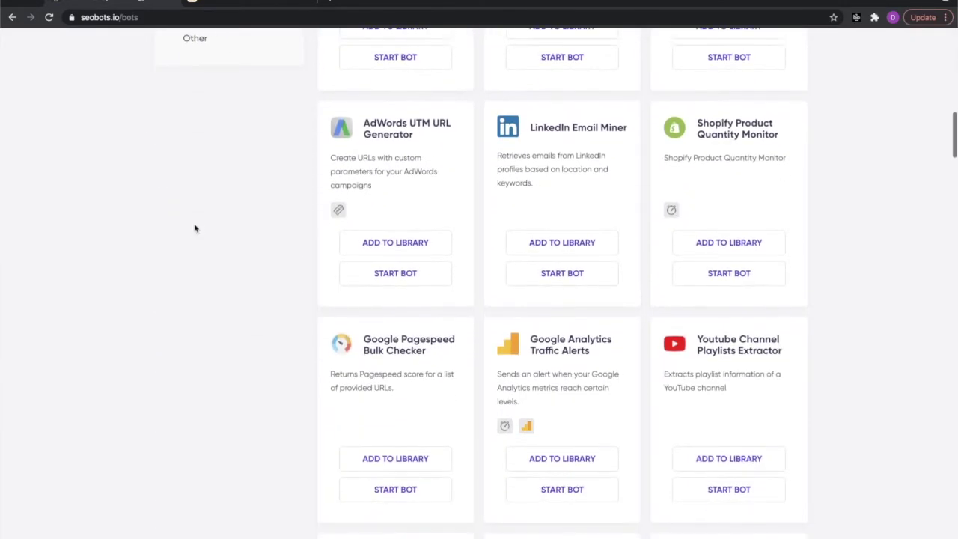
scroll(194, 227, down, 3)
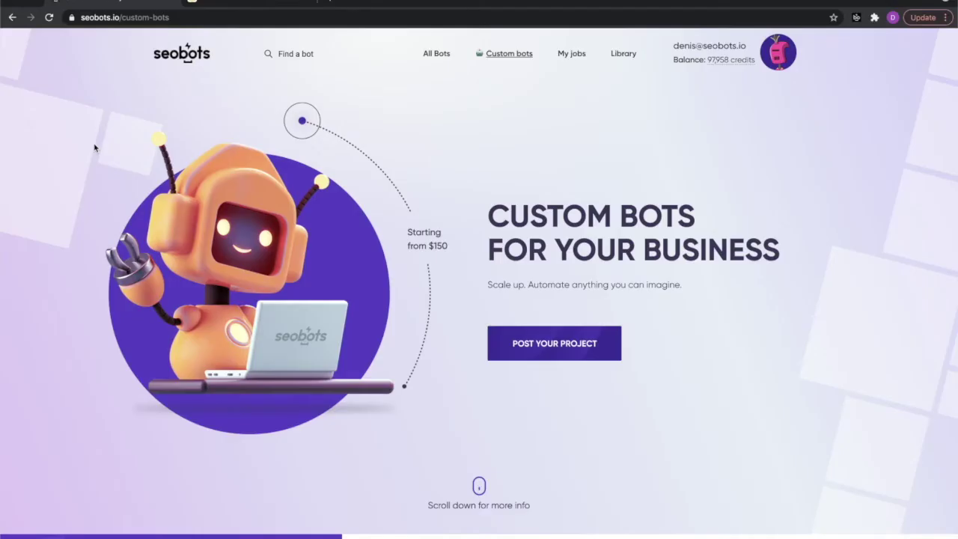
scroll(94, 148, down, 3)
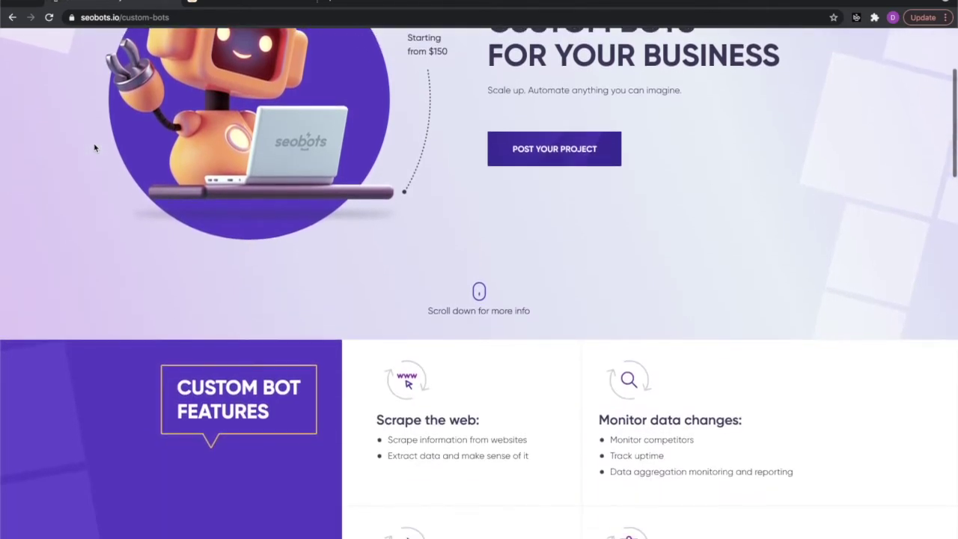
scroll(94, 148, down, 3)
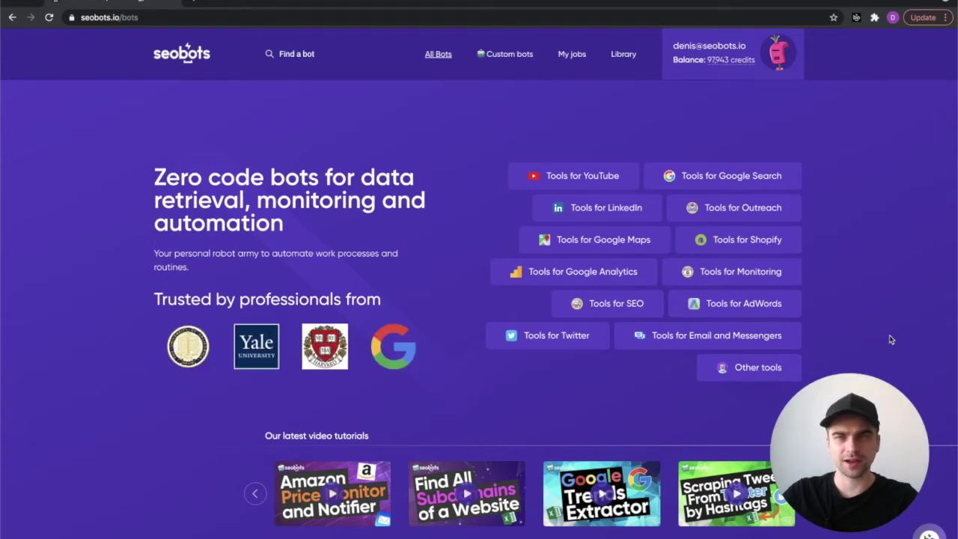
click(297, 59)
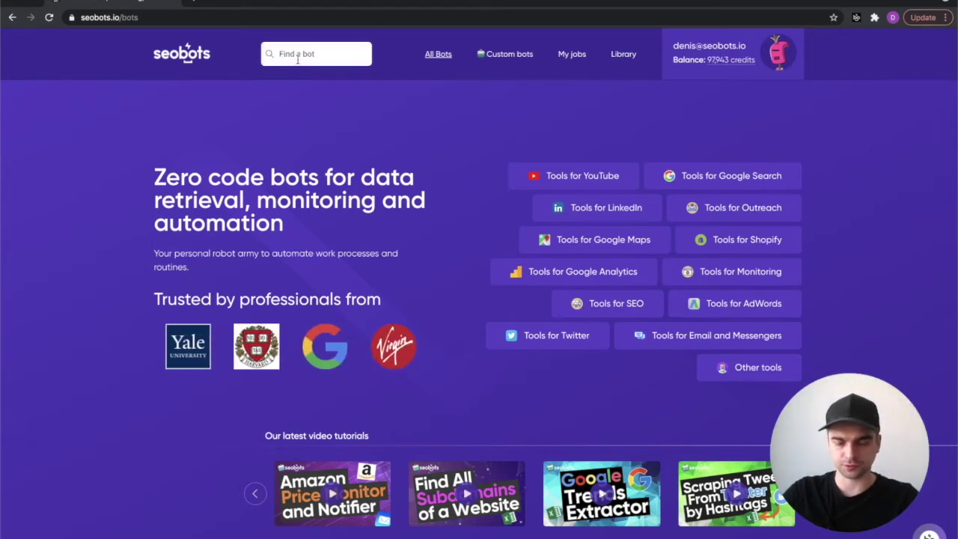
text(shopi)
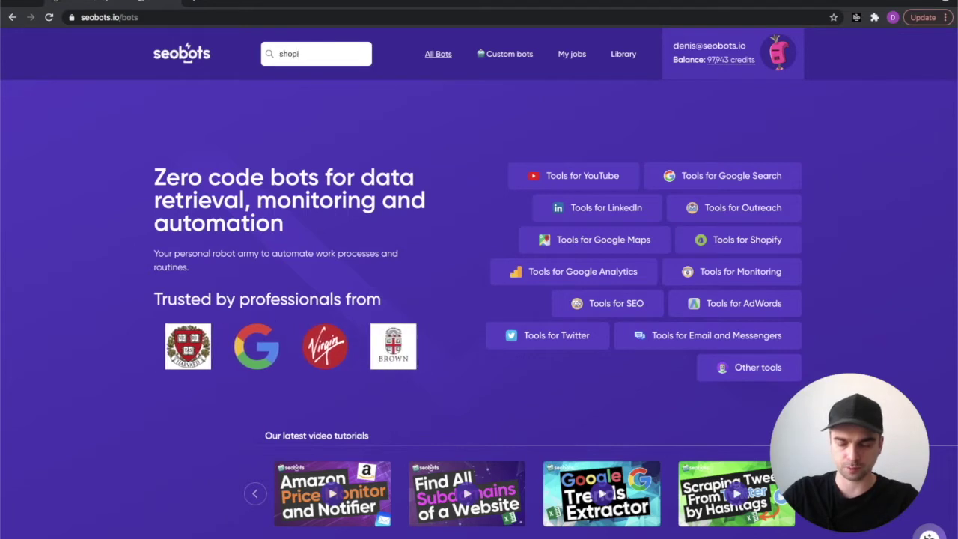
text(fy)
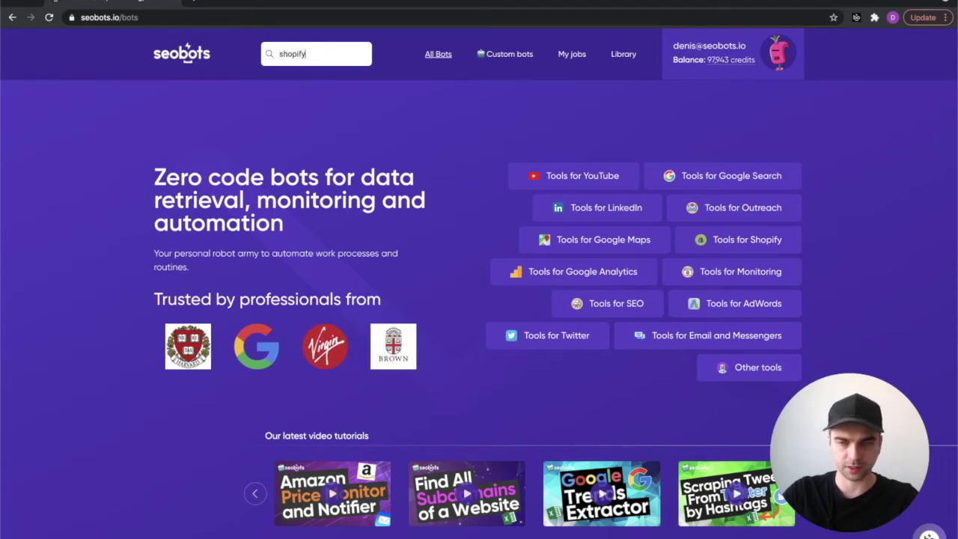
key(Return)
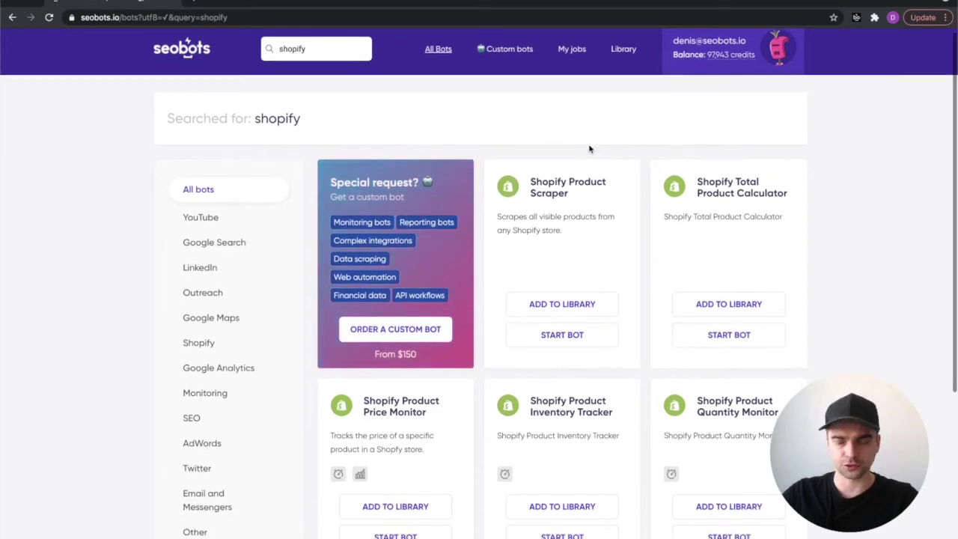
scroll(589, 149, down, 1)
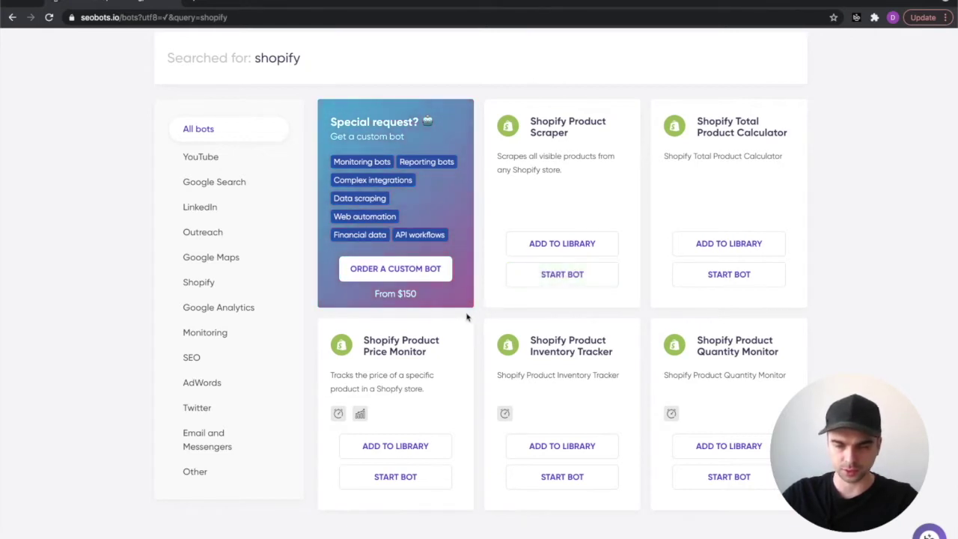
- Open the Shopify Product Price Monitor page, read its description, and start setting up a job
click(401, 342)
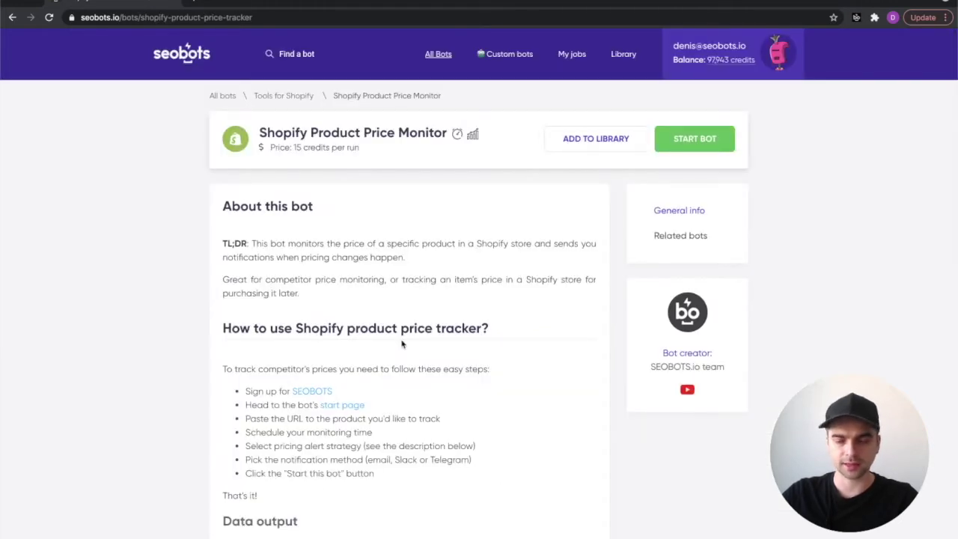
scroll(241, 317, down, 2)
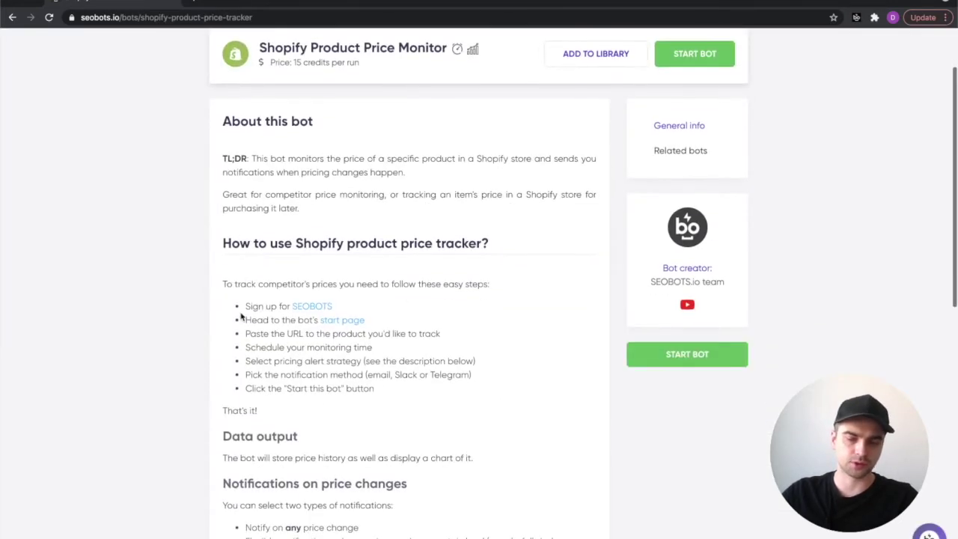
scroll(241, 316, up, 2)
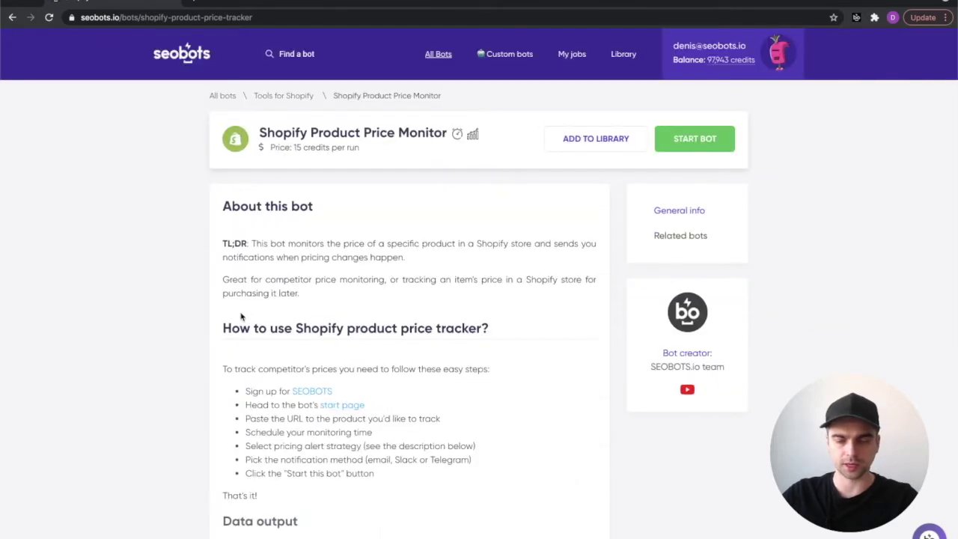
scroll(241, 316, down, 2)
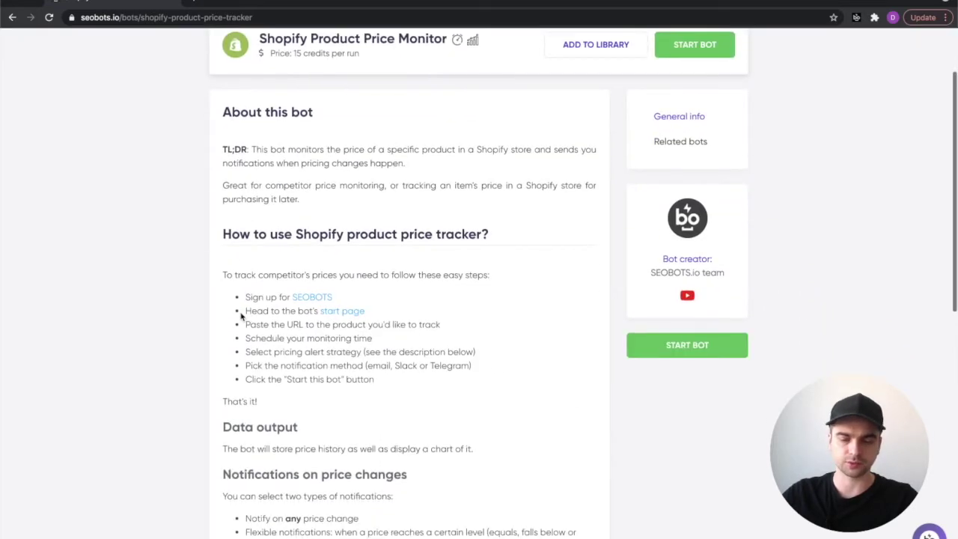
scroll(241, 316, up, 2)
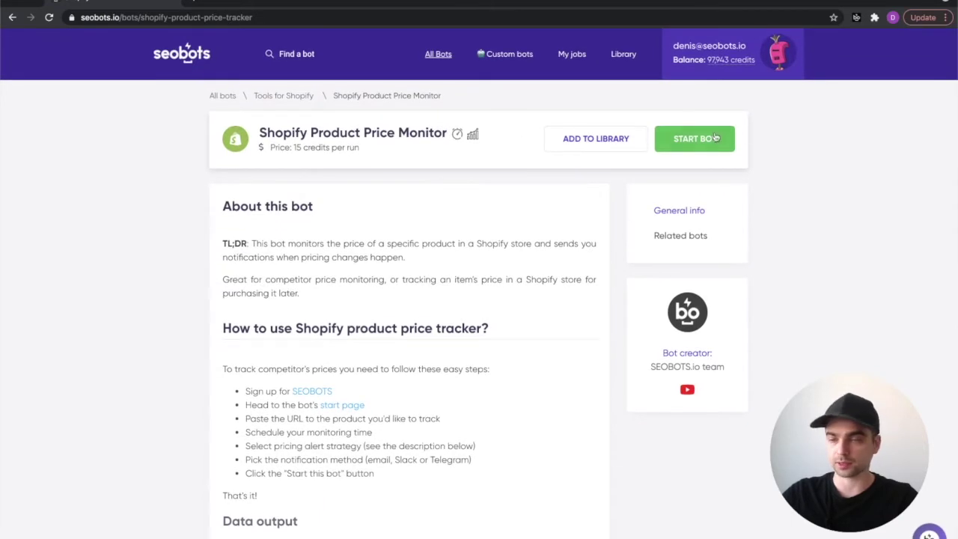
click(707, 139)
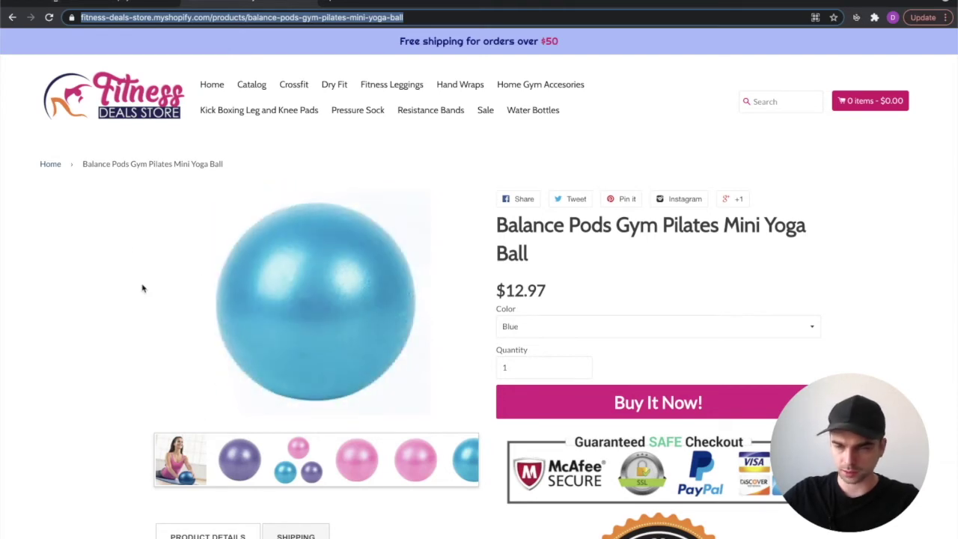
- Leave the Balance Pods yoga ball product page and go back to the Price Monitor start form
key(ctrl+Tab)
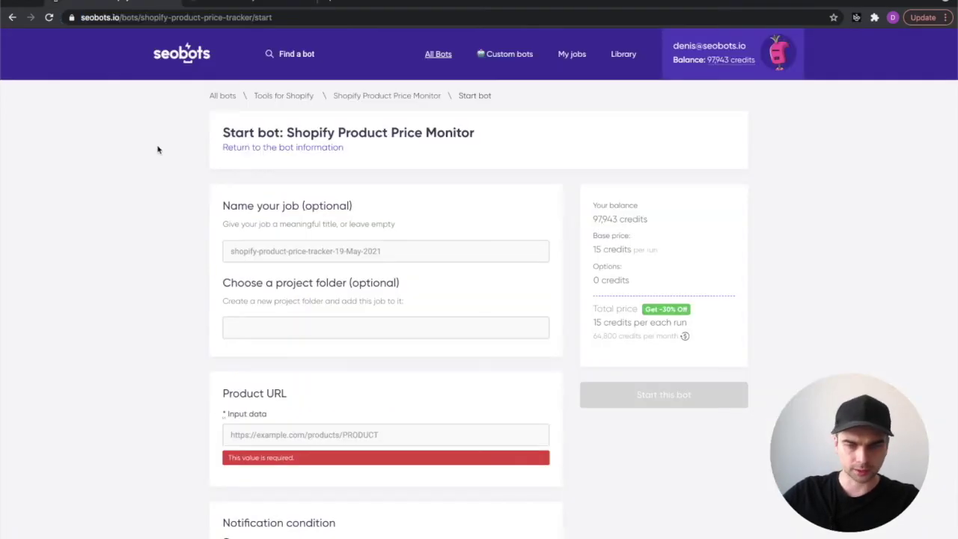
- Replace the default dated job title with 'Balance pod'
click(297, 255)
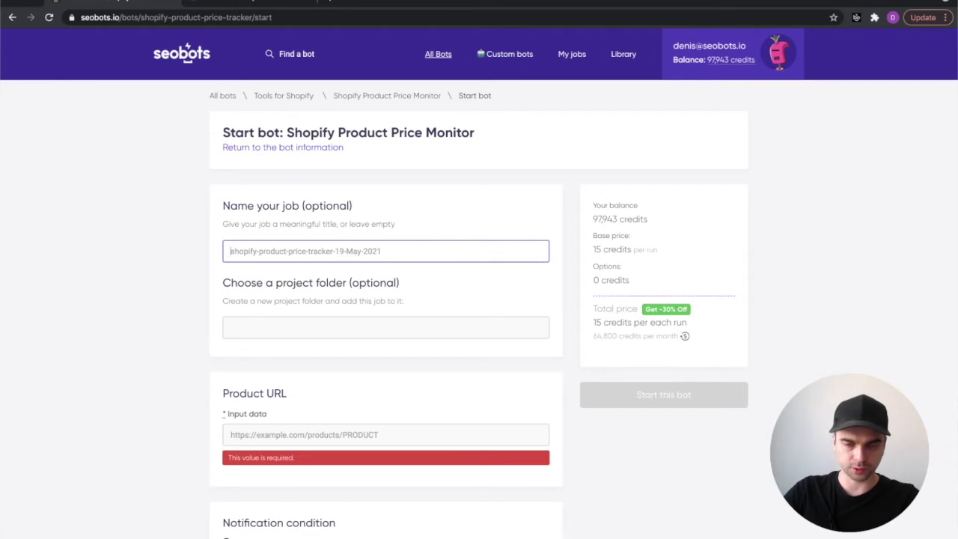
text(Balance pod)
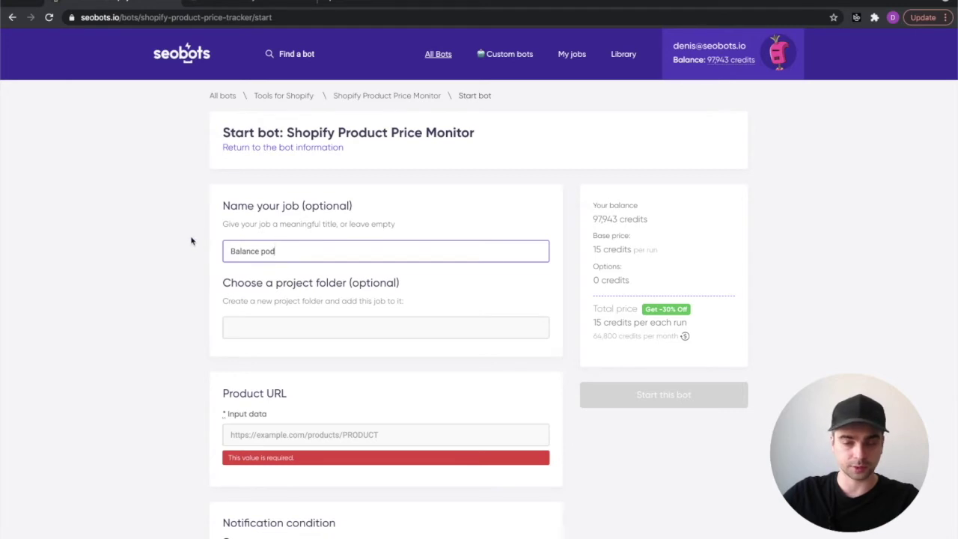
scroll(192, 241, down, 2)
scroll(191, 241, down, 1)
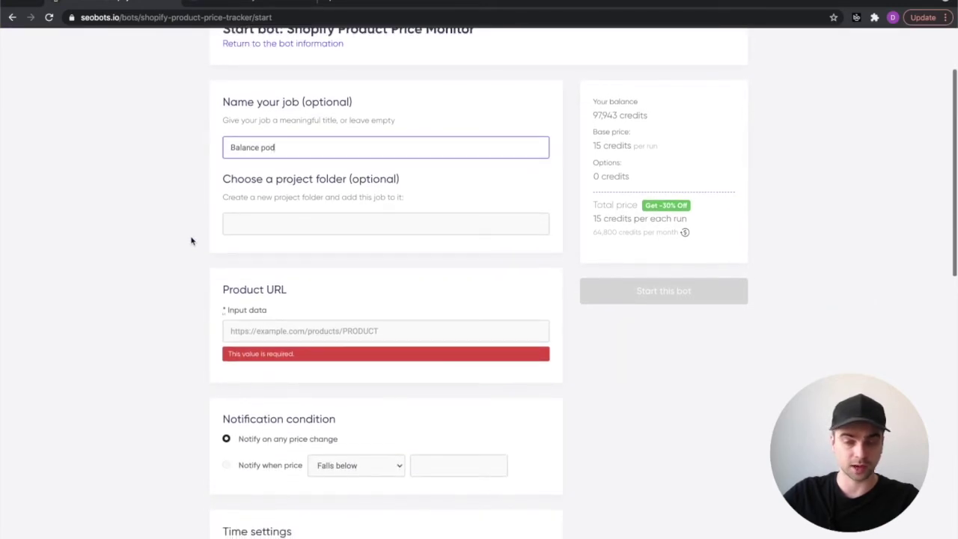
scroll(199, 171, down, 1)
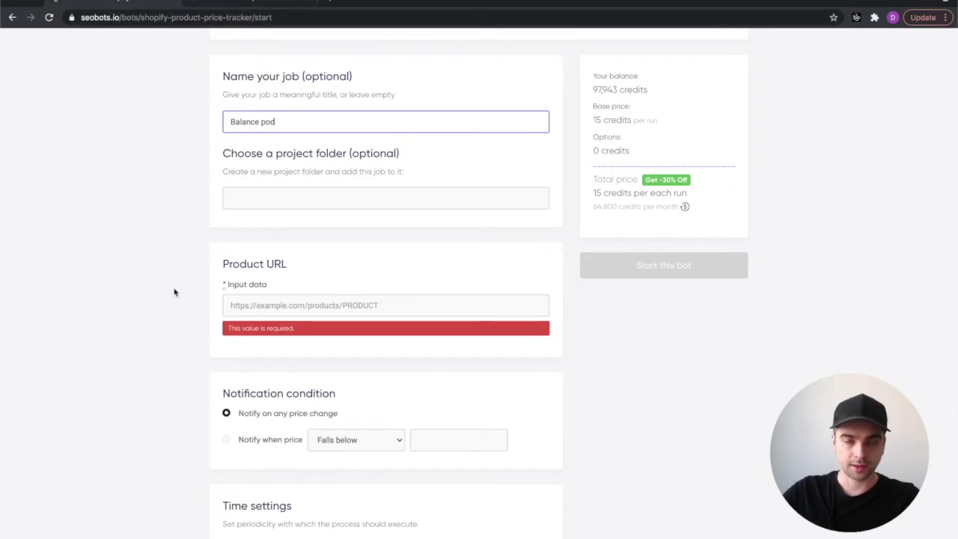
scroll(192, 310, down, 2)
click(262, 250)
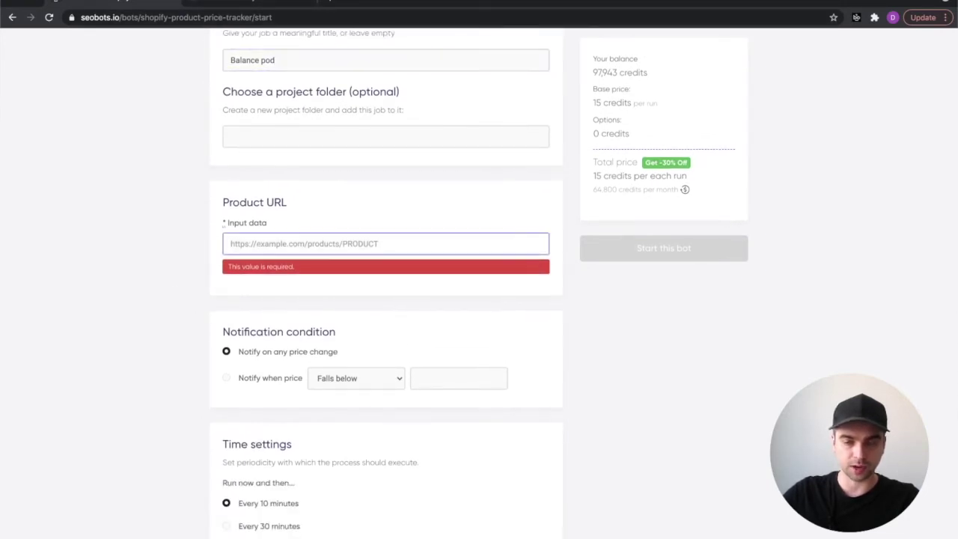
- Paste the Balance Pods yoga ball page address into the Product URL field, checking it against the store page
click(224, 3)
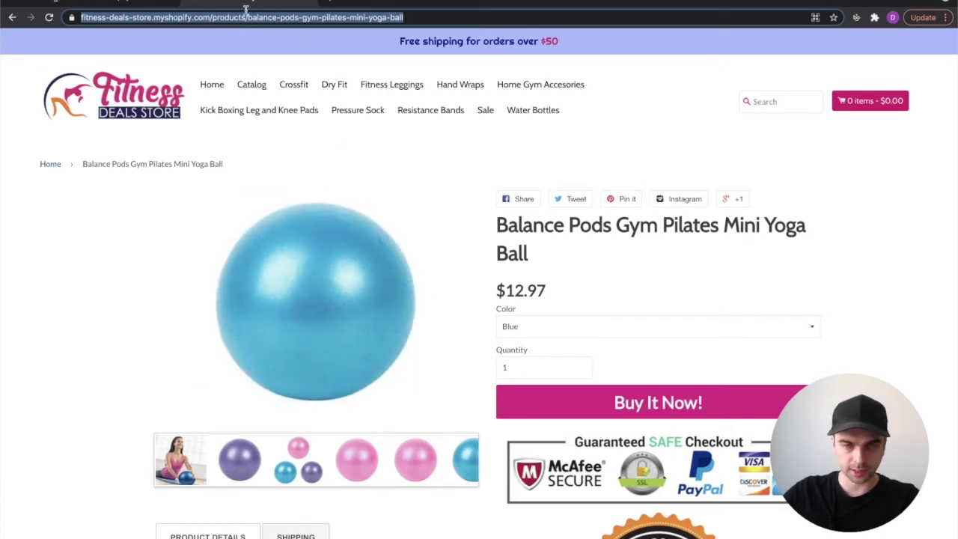
click(125, 4)
text(https://fitness-deals-store.myshopify.com/products/balance-pods-gym-pilates-mini-yoga-ball)
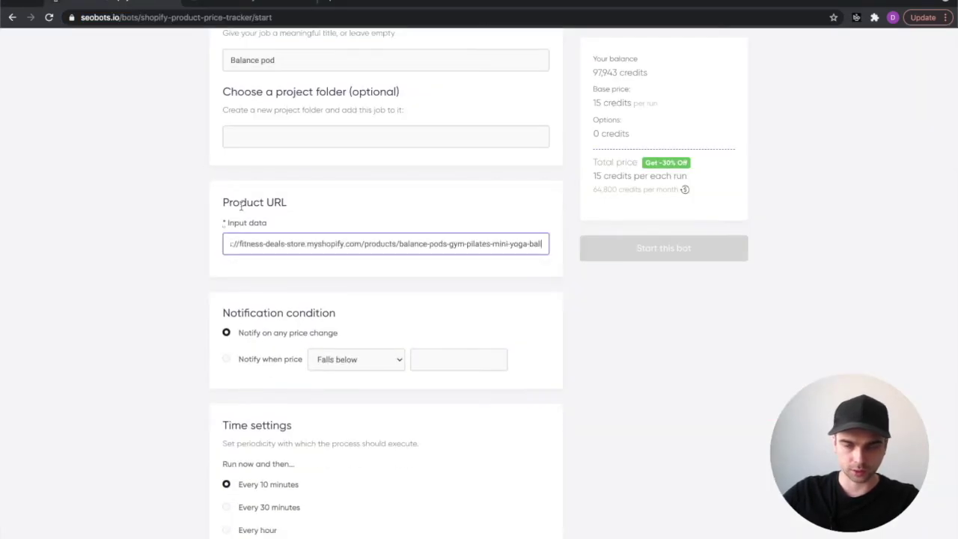
scroll(241, 208, down, 2)
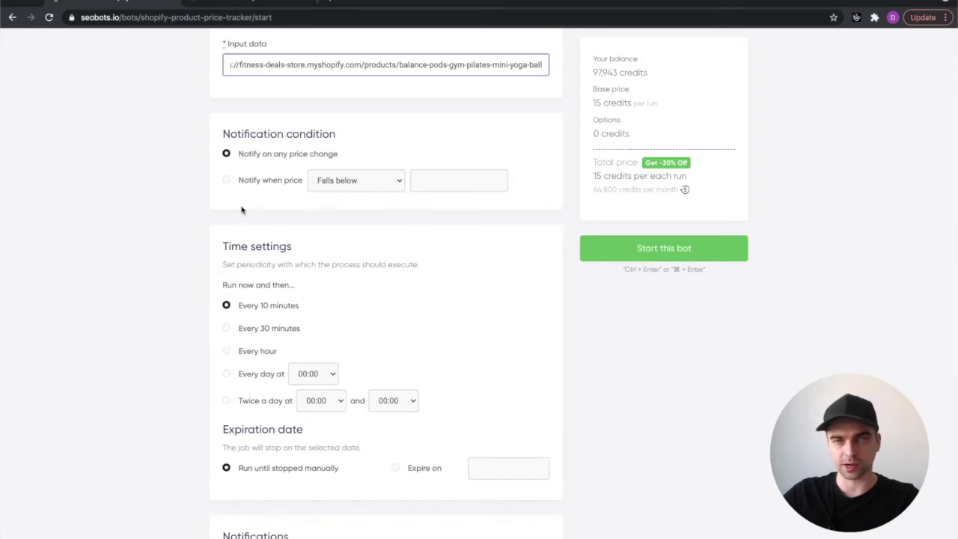
click(256, 5)
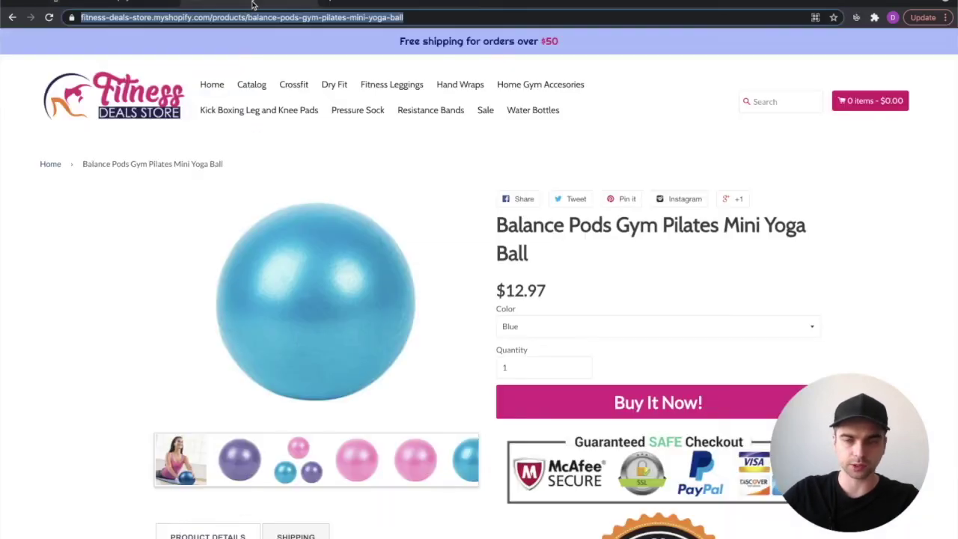
scroll(119, 159, down, 1)
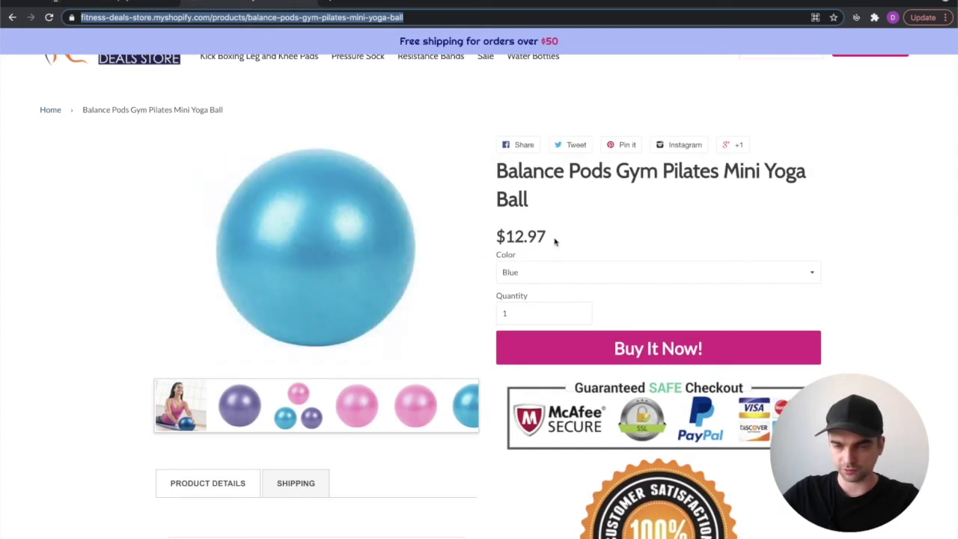
click(97, 6)
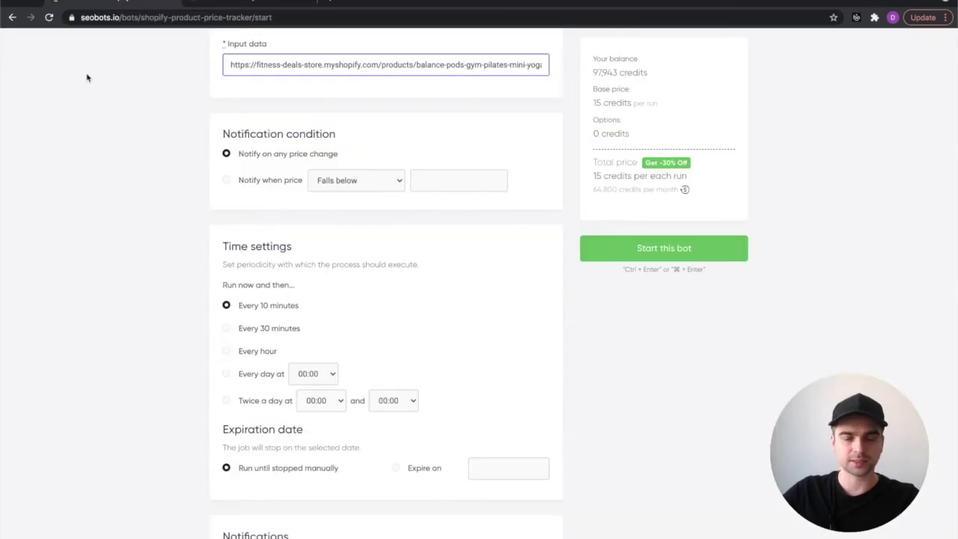
click(82, 133)
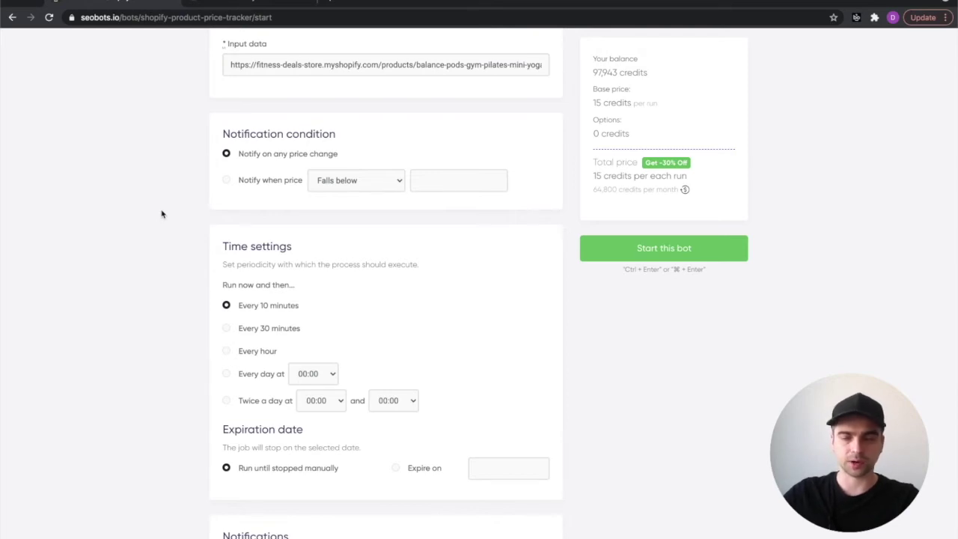
click(335, 181)
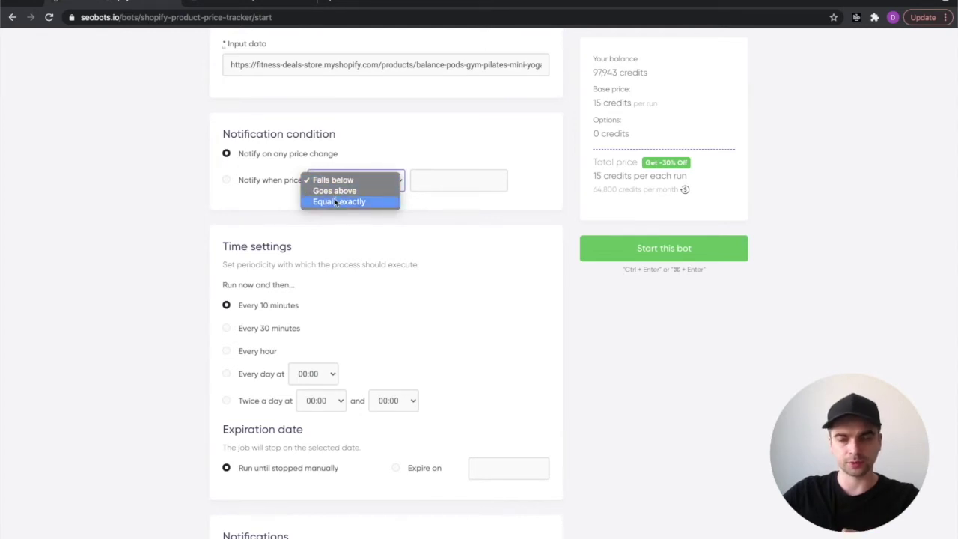
click(274, 199)
click(276, 187)
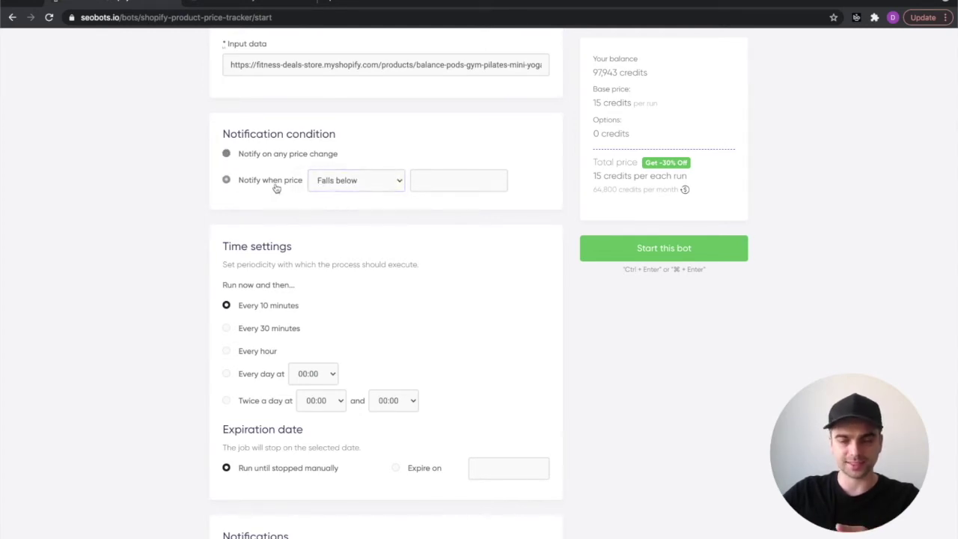
click(424, 172)
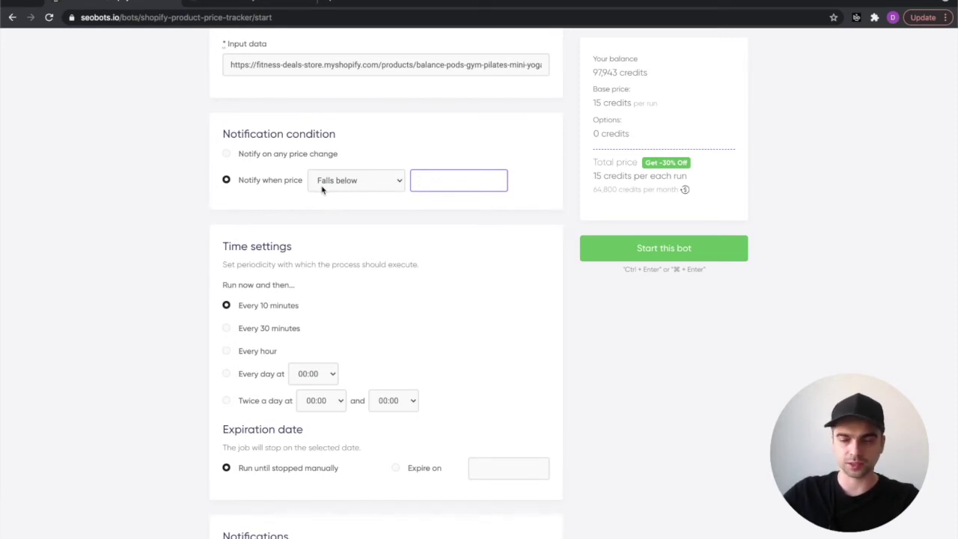
text(10)
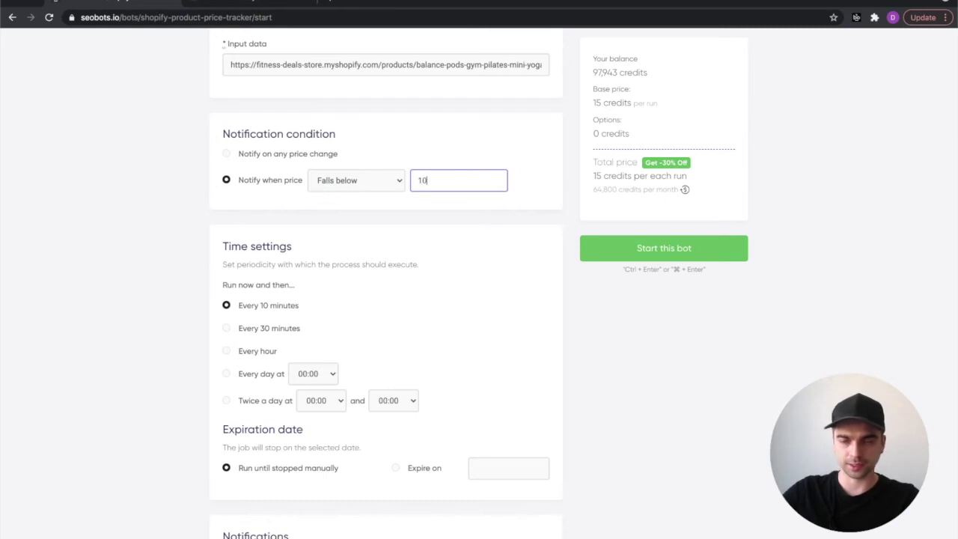
click(315, 156)
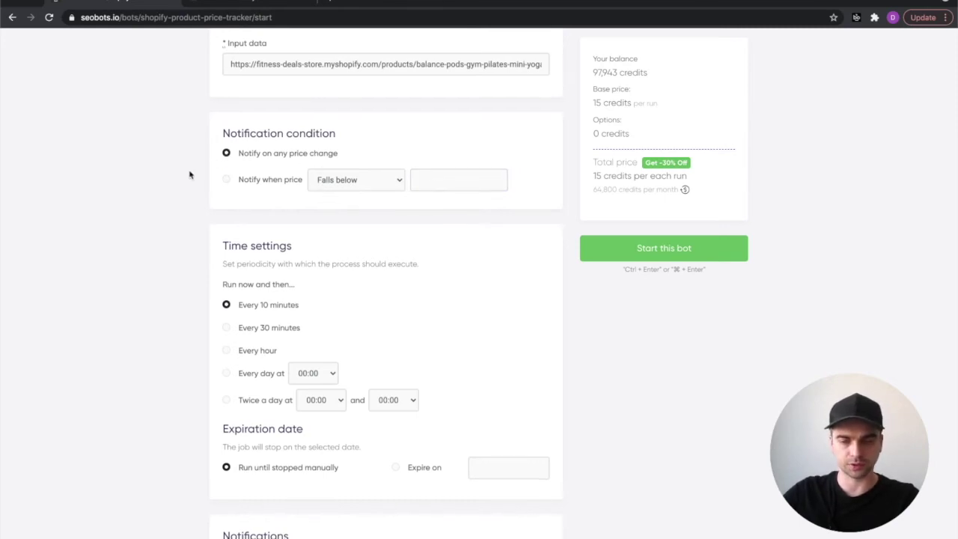
- Fill in 22/05/2021 as an expiry date but keep the job set to run until stopped manually
scroll(189, 174, down, 2)
scroll(189, 174, down, 1)
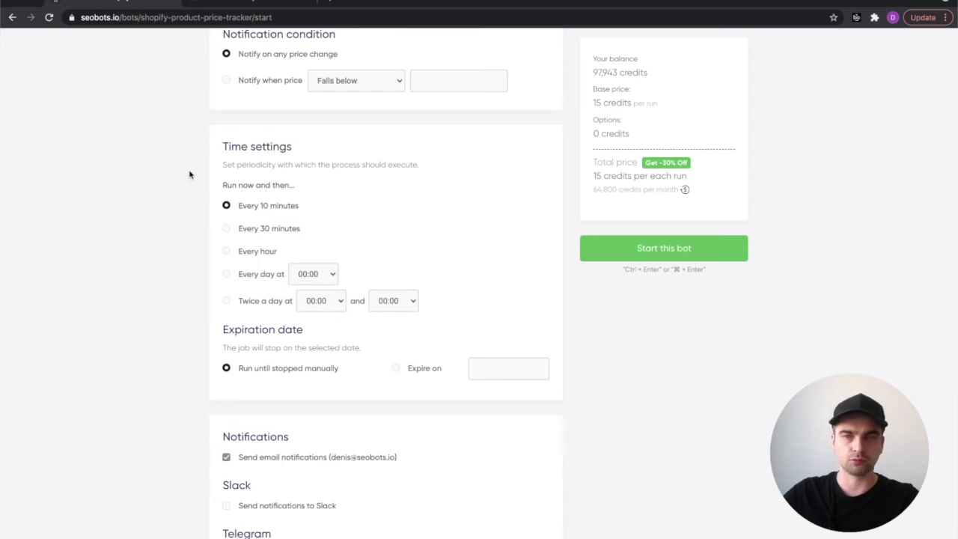
scroll(190, 174, down, 1)
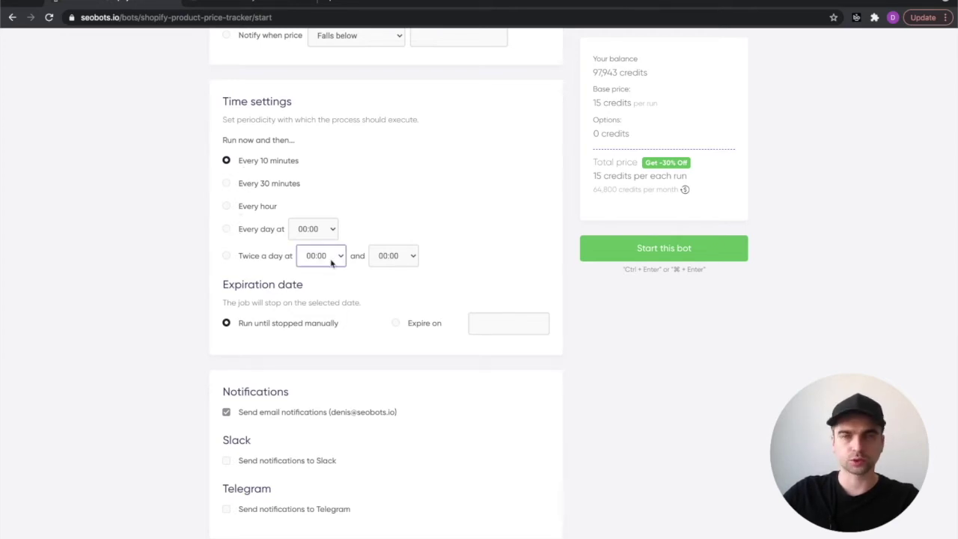
scroll(199, 285, down, 1)
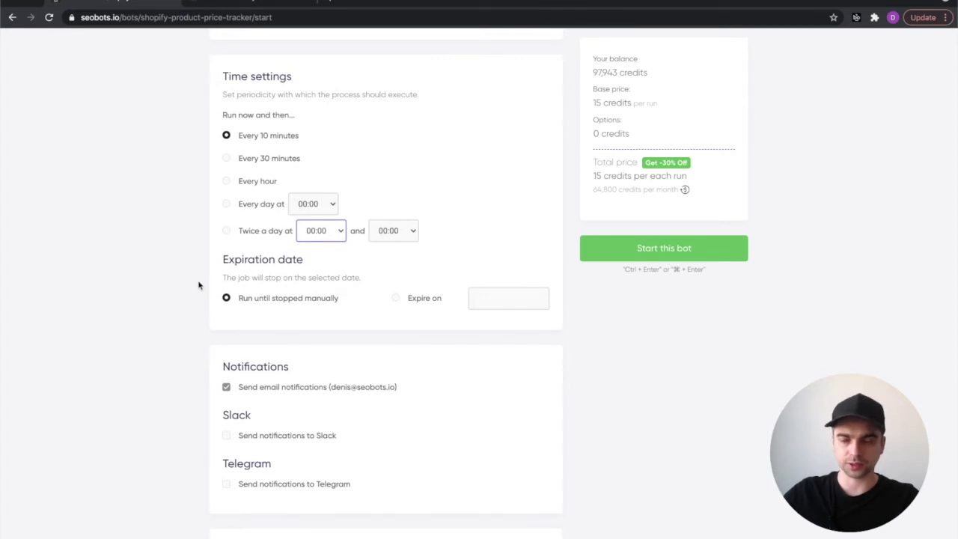
click(430, 301)
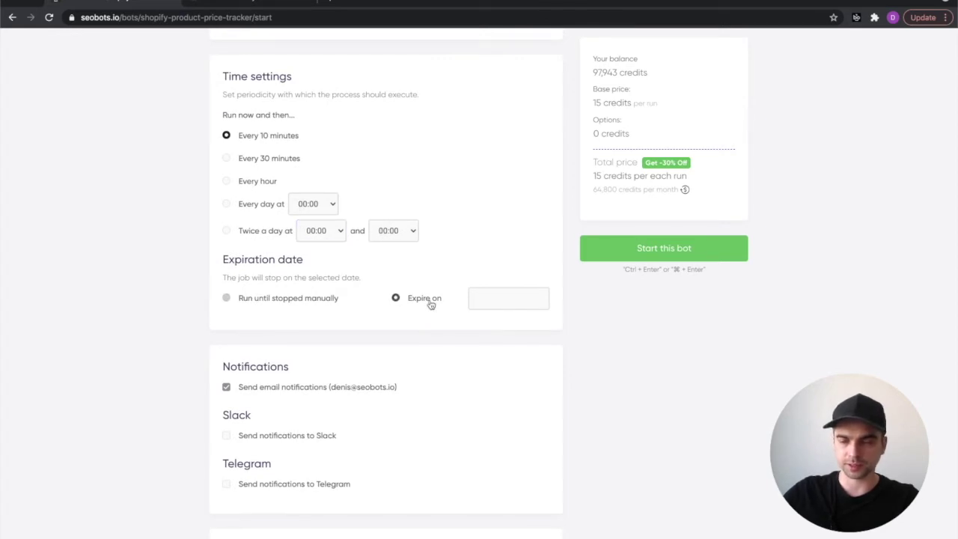
click(492, 291)
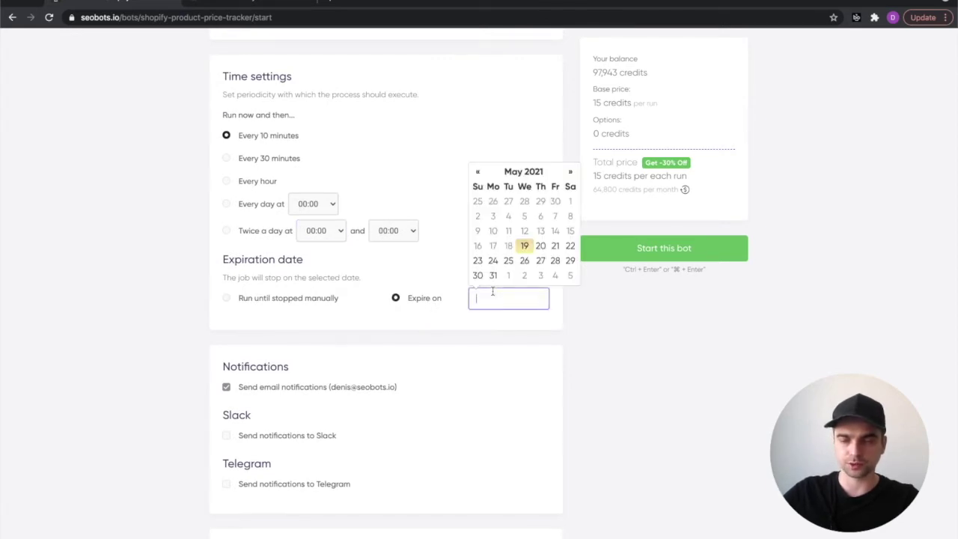
click(570, 246)
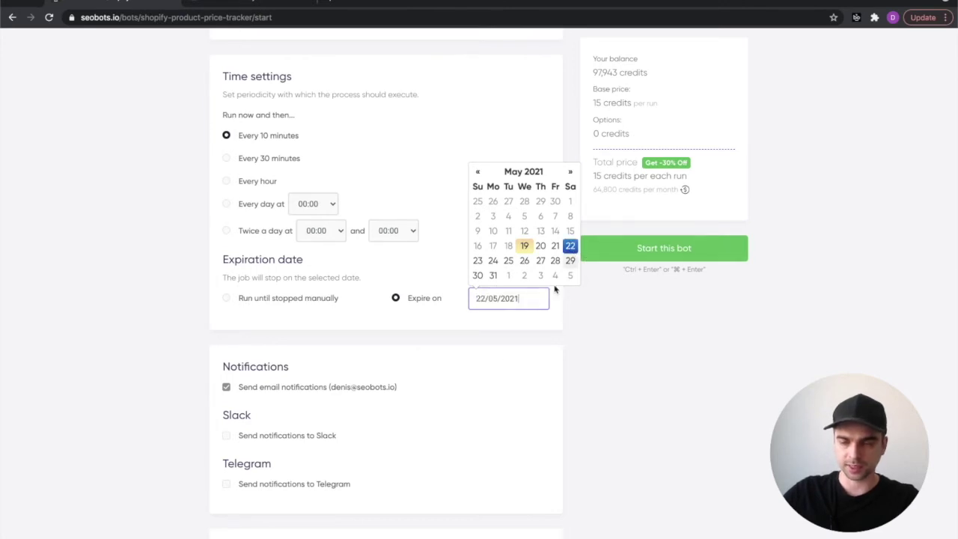
click(312, 298)
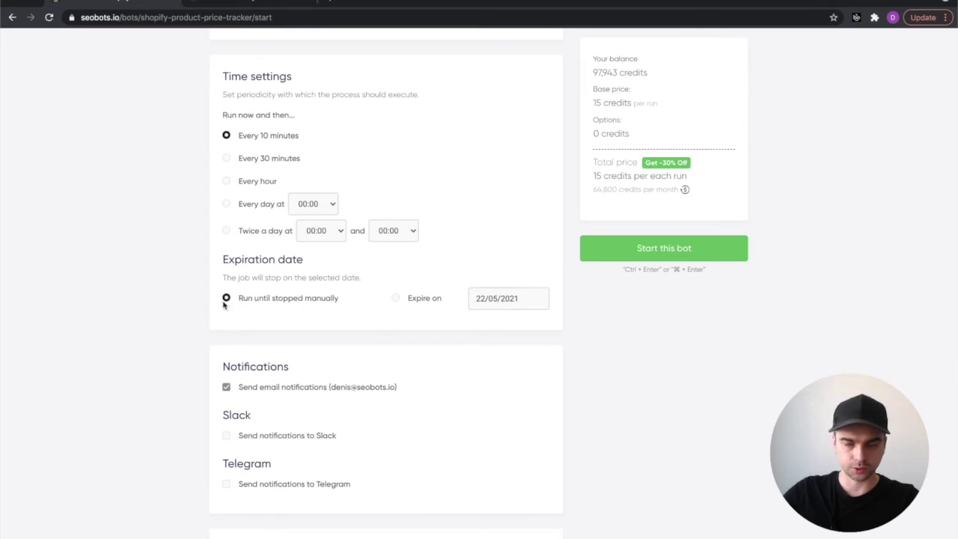
- Toggle Telegram notifications on and back off, leaving them disabled
scroll(191, 274, down, 2)
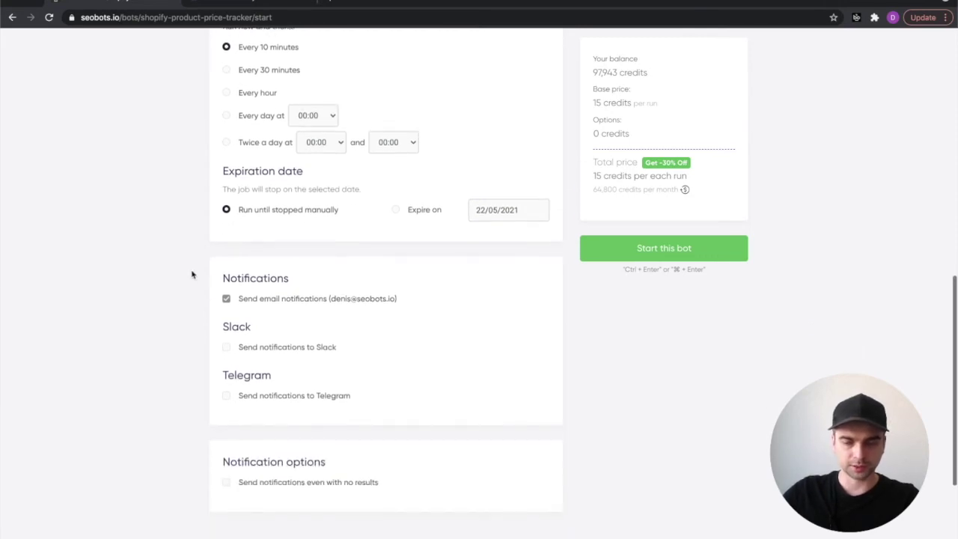
scroll(192, 275, down, 1)
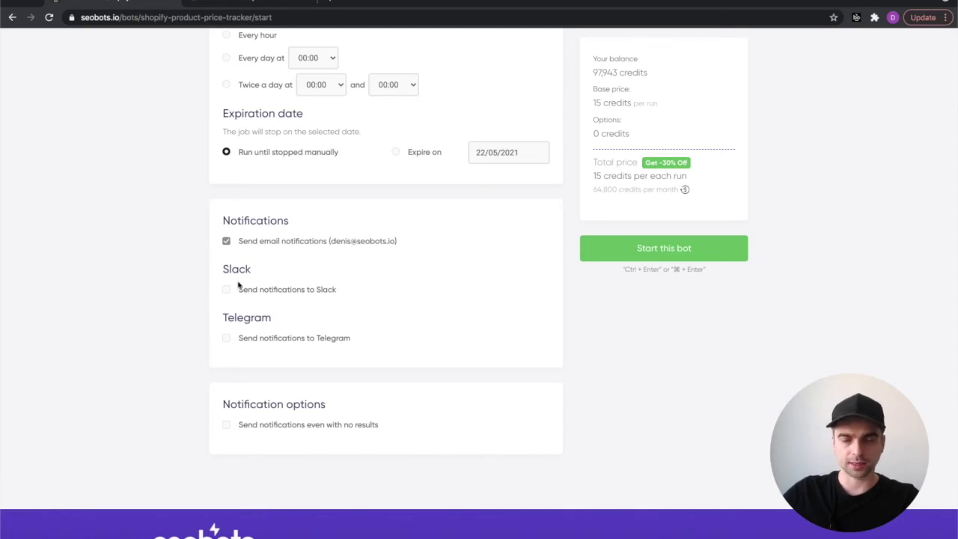
click(227, 339)
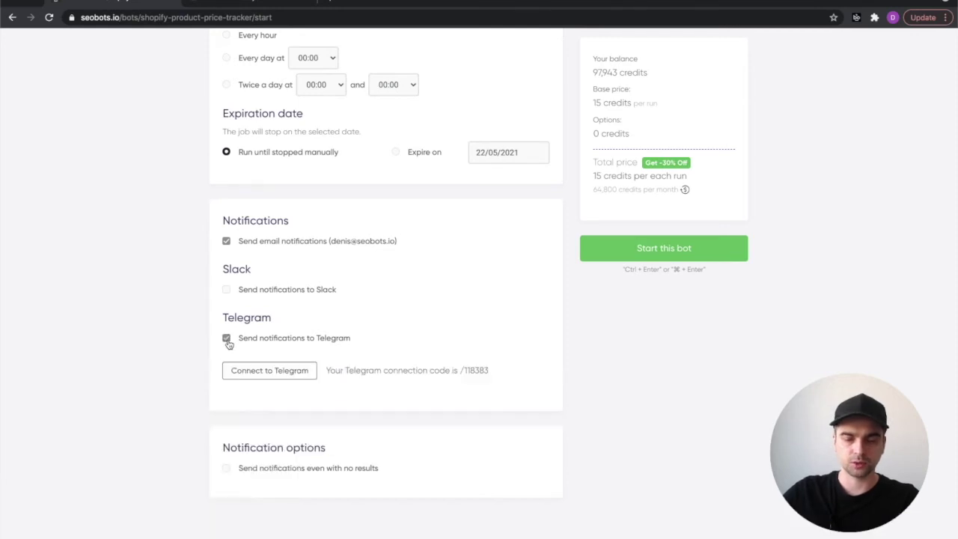
click(227, 338)
scroll(188, 278, down, 1)
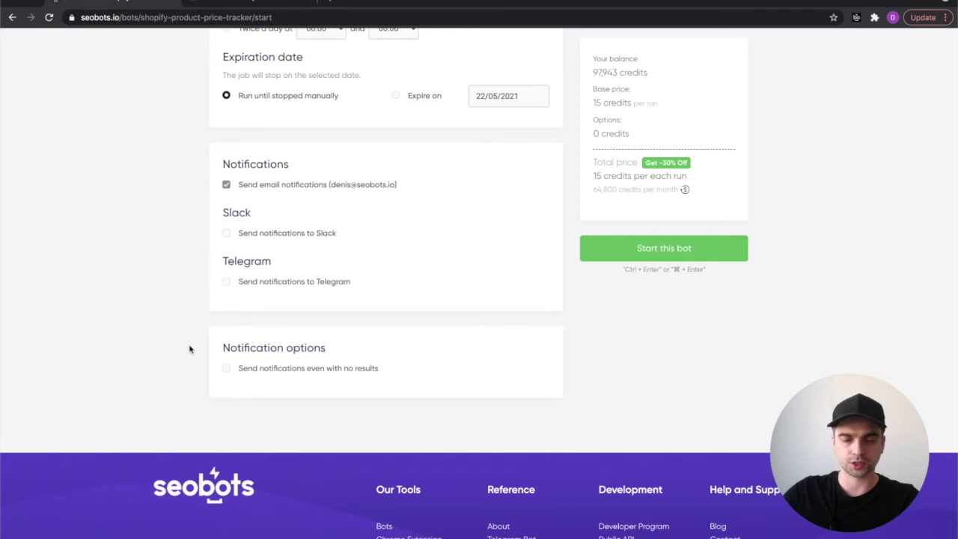
scroll(120, 167, up, 1)
- Leave 'Send notifications even with no results' unchecked after toggling it on and off
click(277, 4)
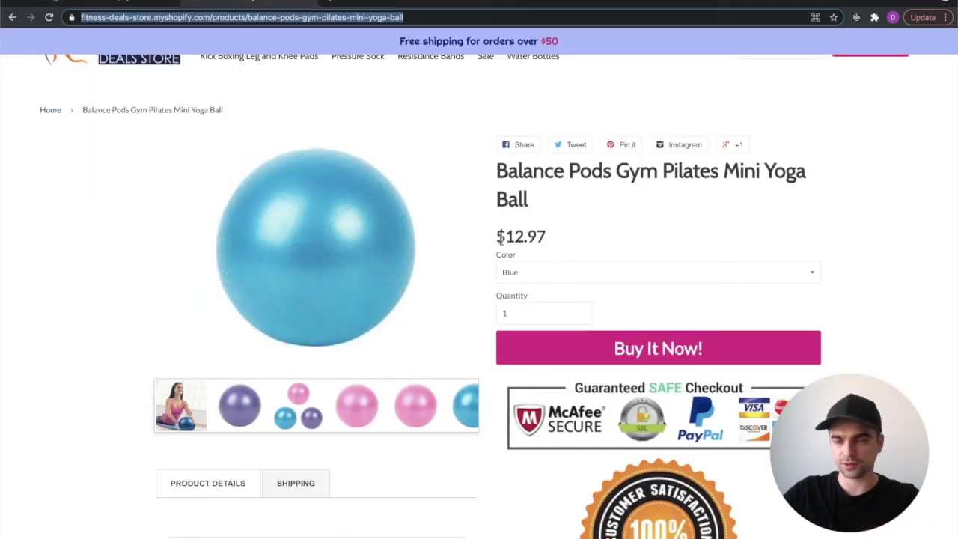
click(115, 3)
scroll(205, 372, down, 1)
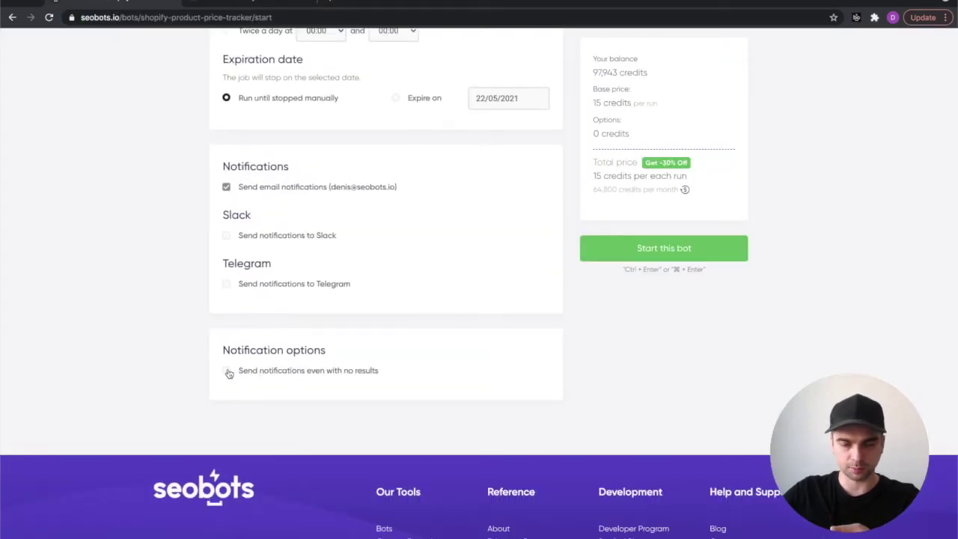
click(226, 371)
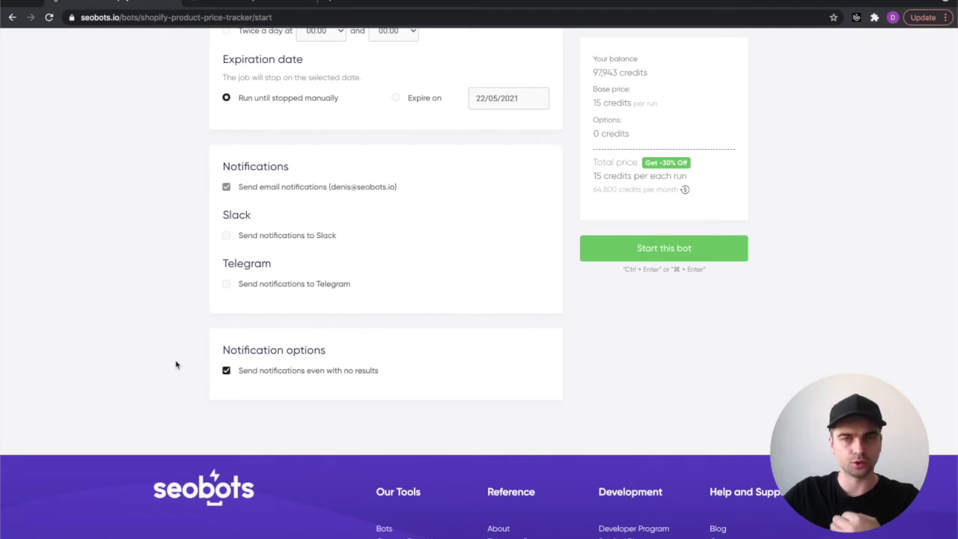
click(225, 373)
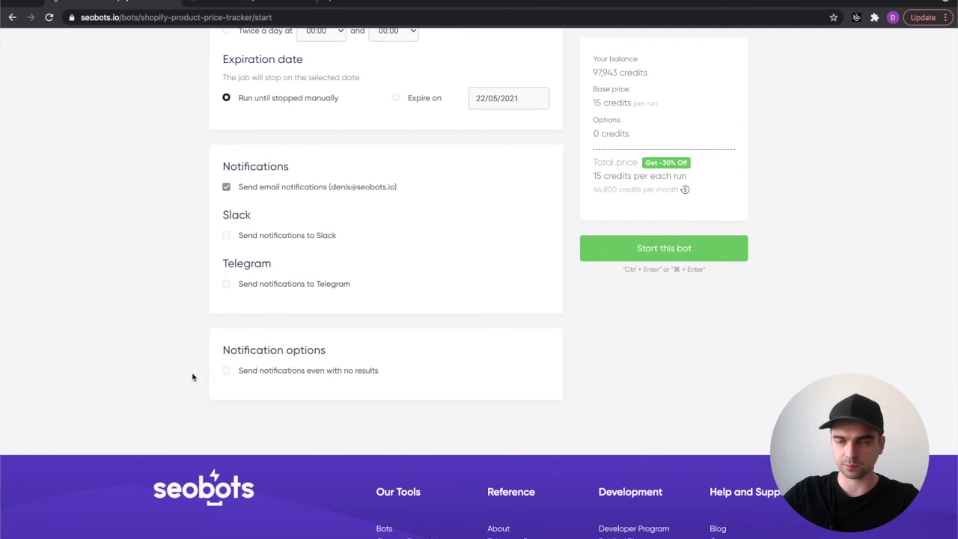
scroll(192, 377, up, 7)
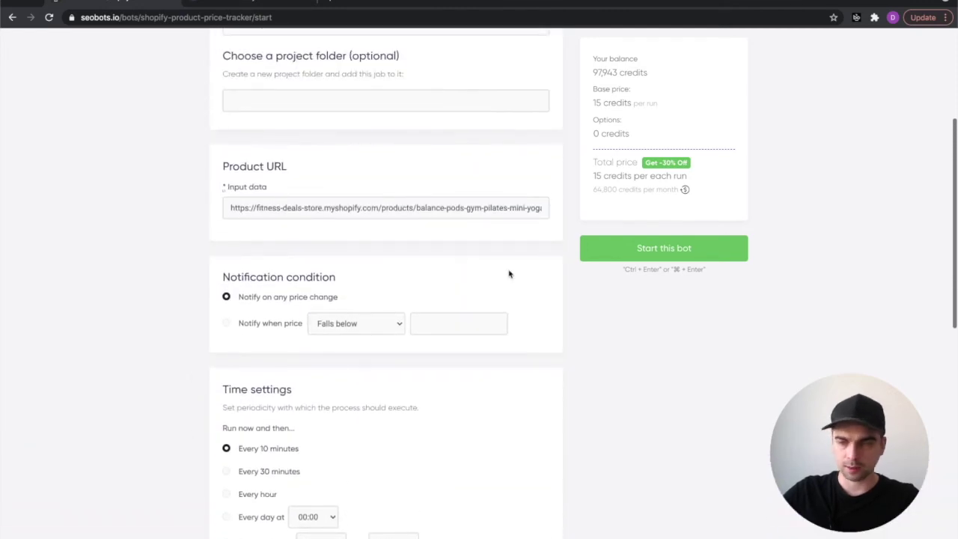
- Launch the Balance pod price monitor and open its entry from the My jobs list
click(671, 254)
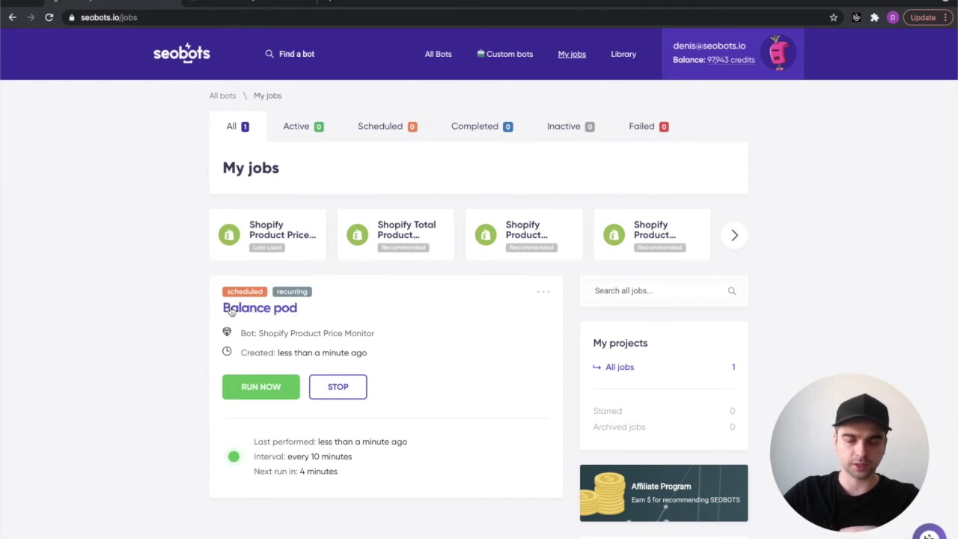
click(231, 310)
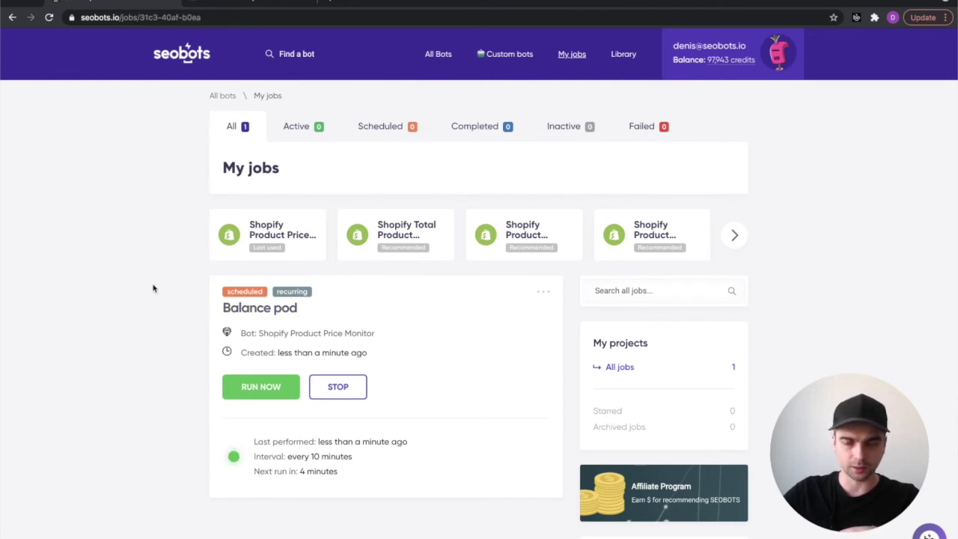
- Expand the Balance pod monitoring log entry to show the recorded price of 12.97
scroll(182, 190, down, 5)
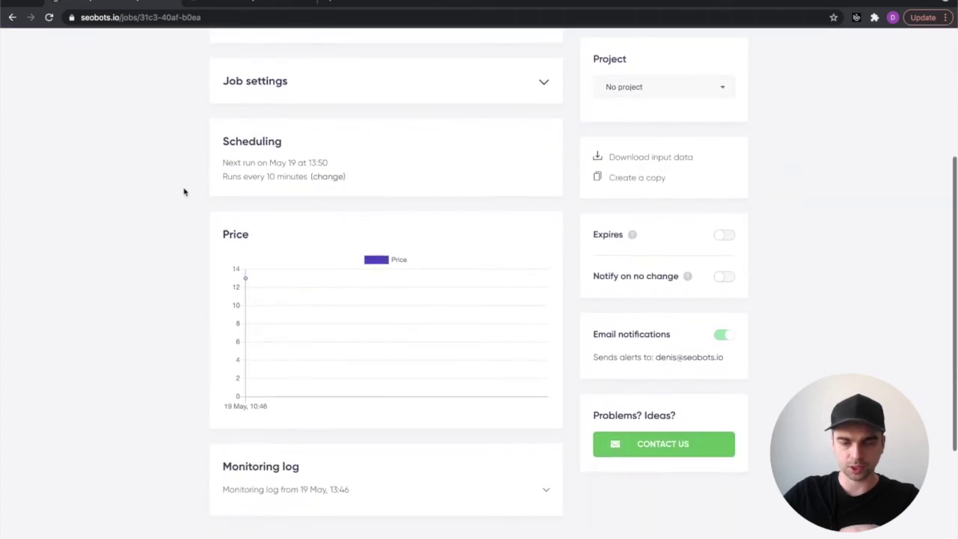
mouse_move(248, 282)
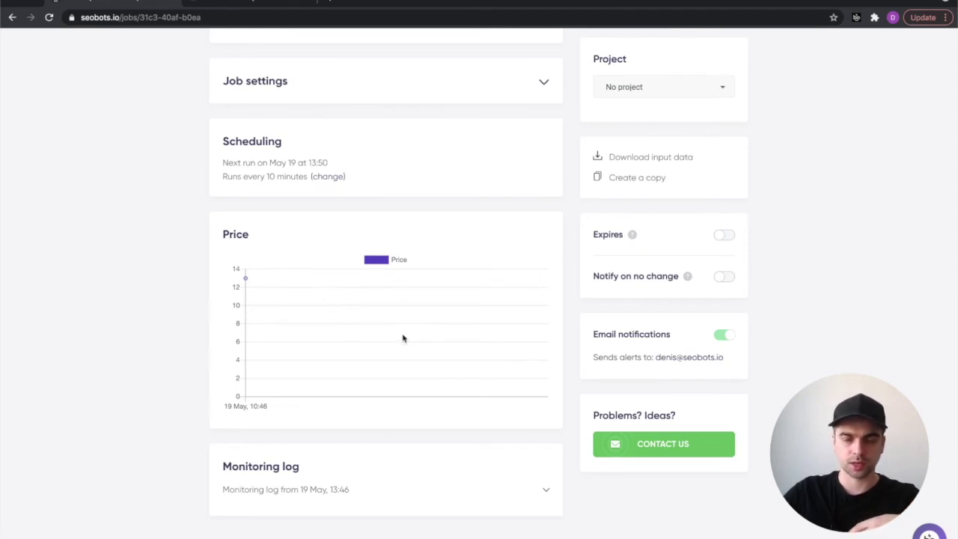
scroll(403, 339, down, 3)
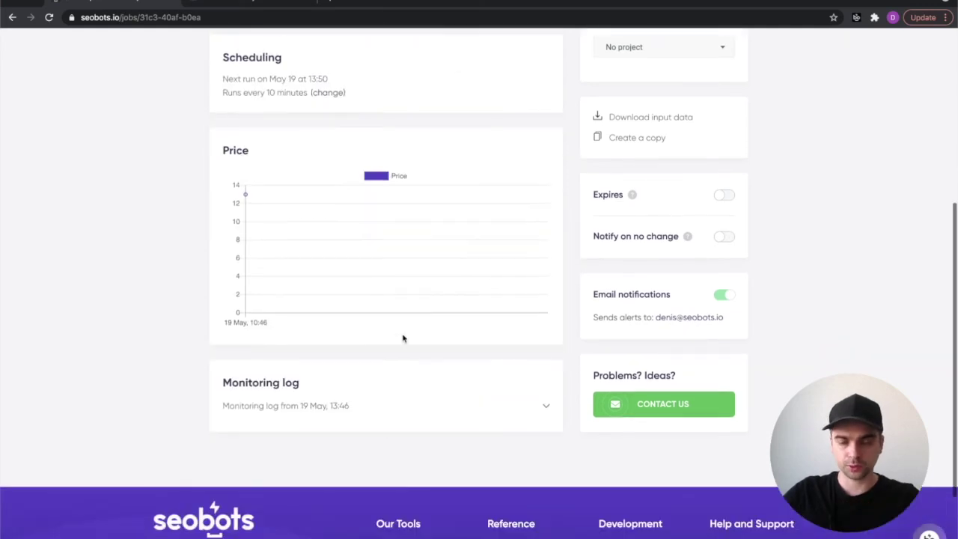
click(297, 386)
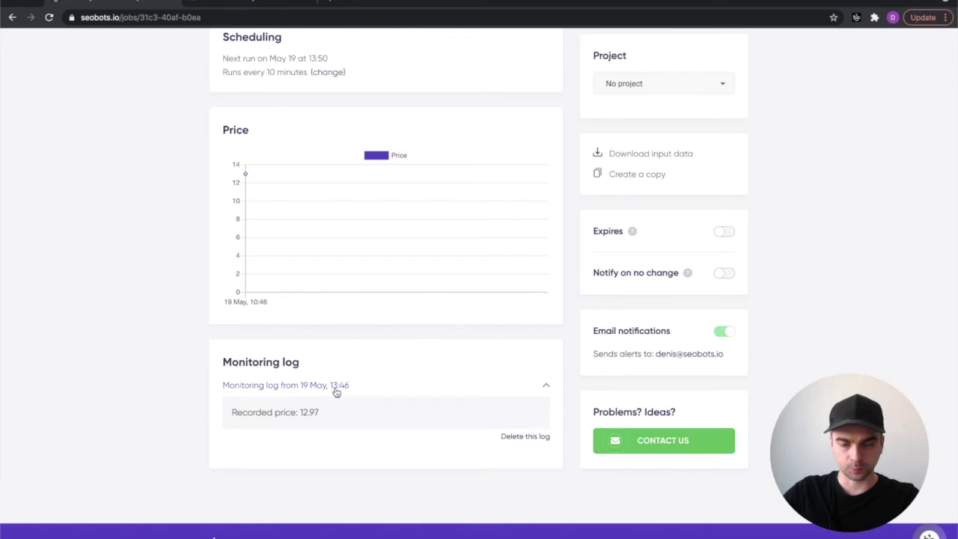
scroll(365, 356, down, 1)
scroll(365, 356, down, 1)
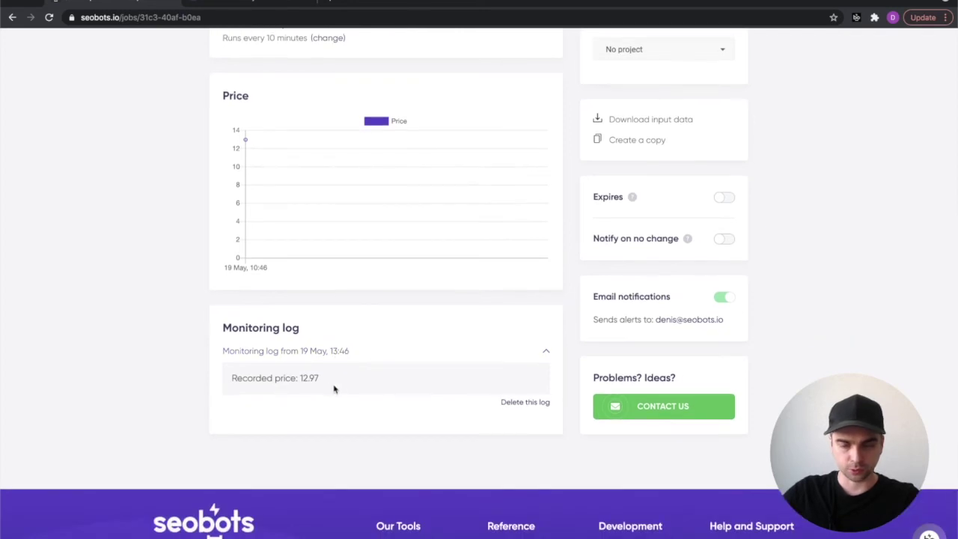
scroll(321, 389, up, 4)
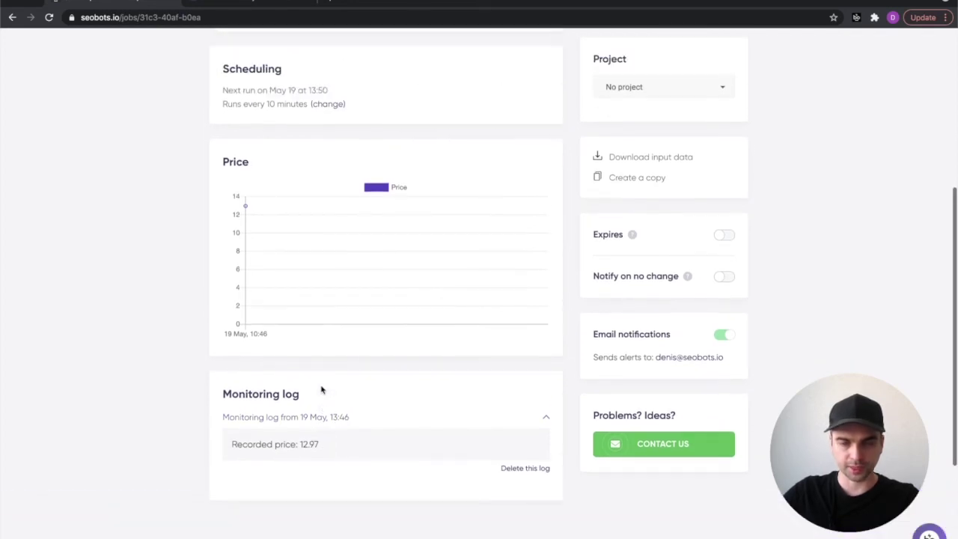
- Switch on 'Notify on no change' for the Balance pod job, then run it immediately
click(267, 242)
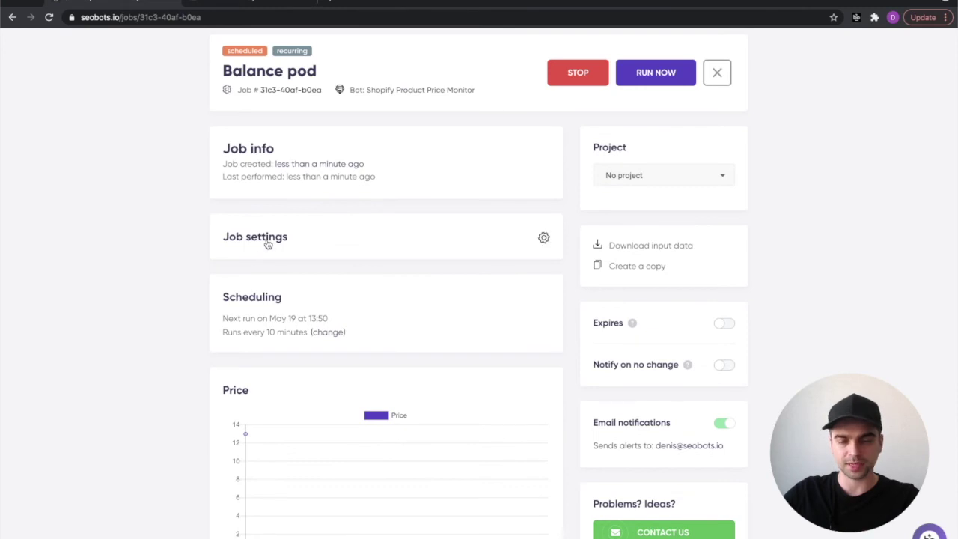
click(267, 241)
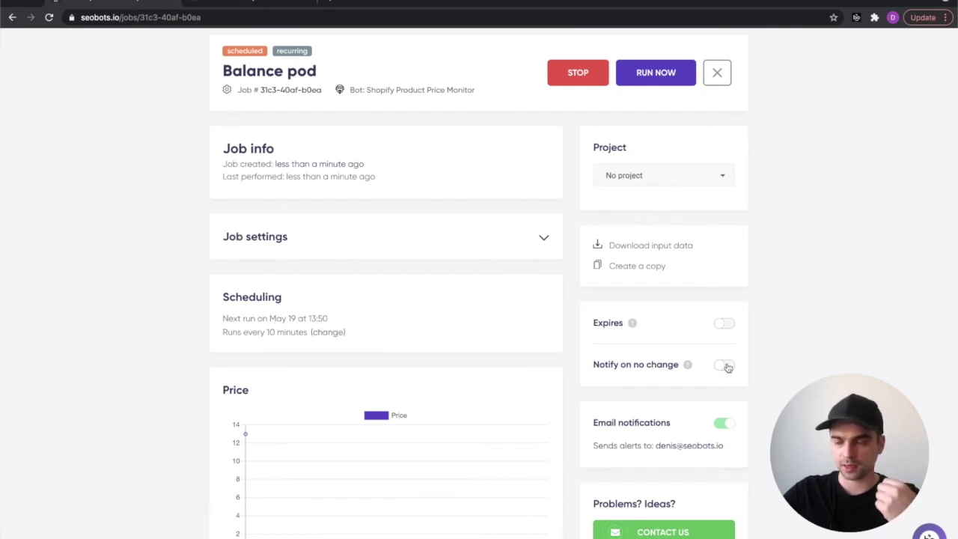
scroll(786, 389, down, 2)
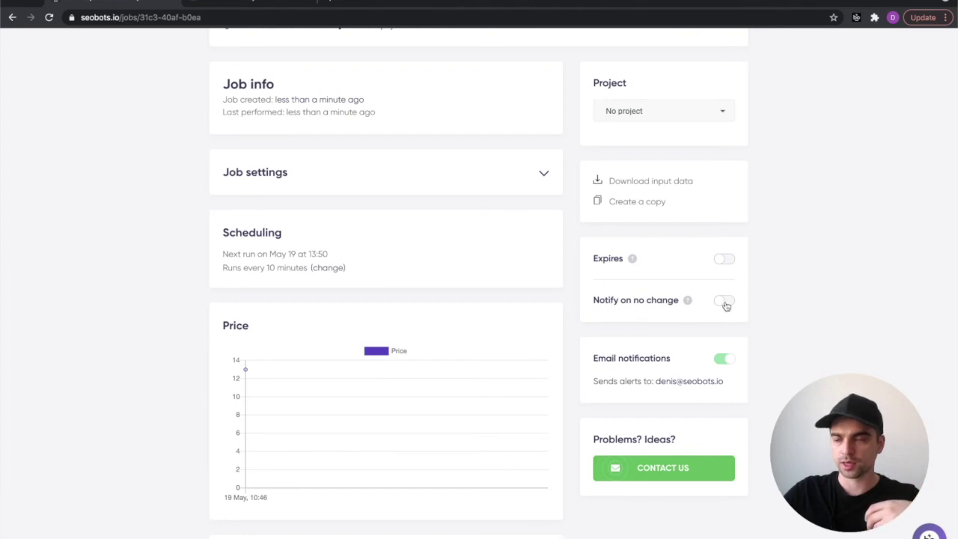
scroll(765, 287, up, 4)
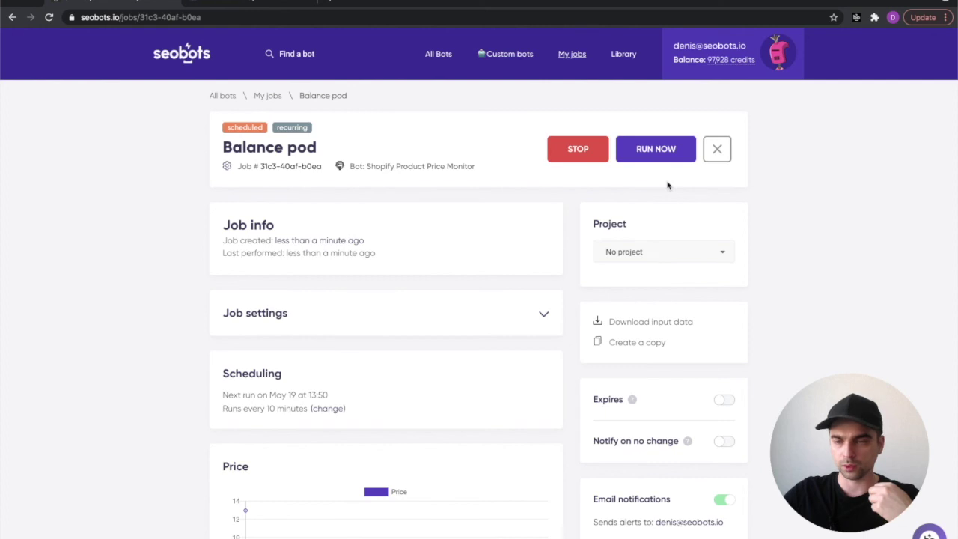
scroll(668, 185, down, 2)
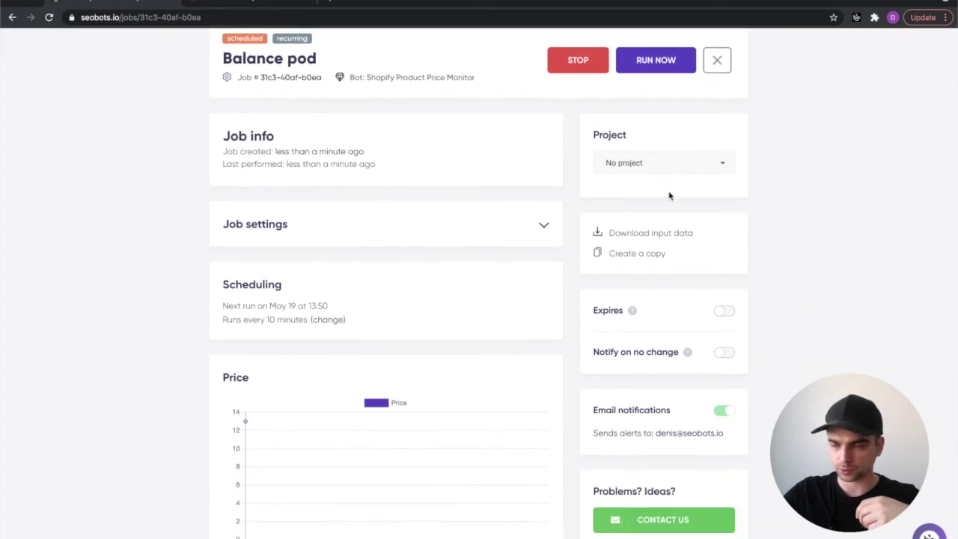
scroll(669, 196, down, 2)
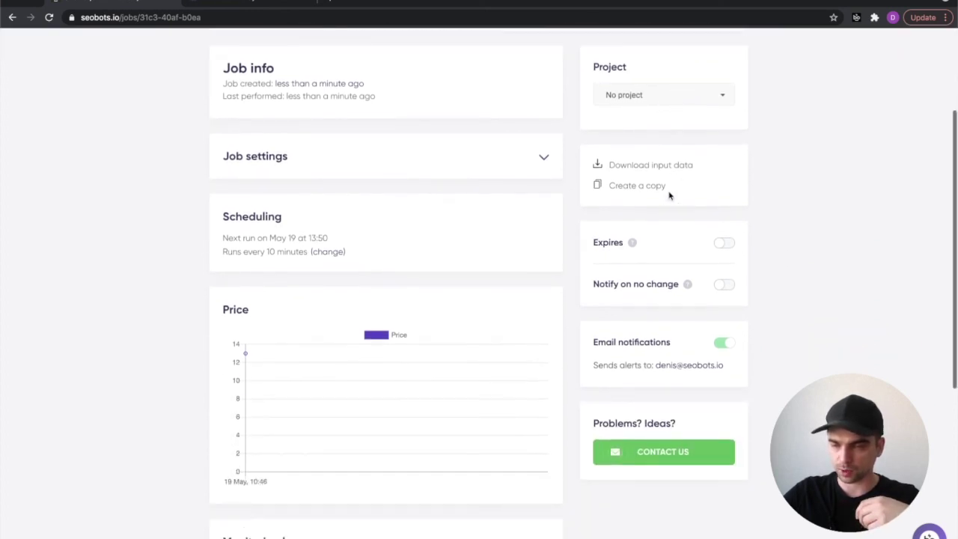
click(724, 285)
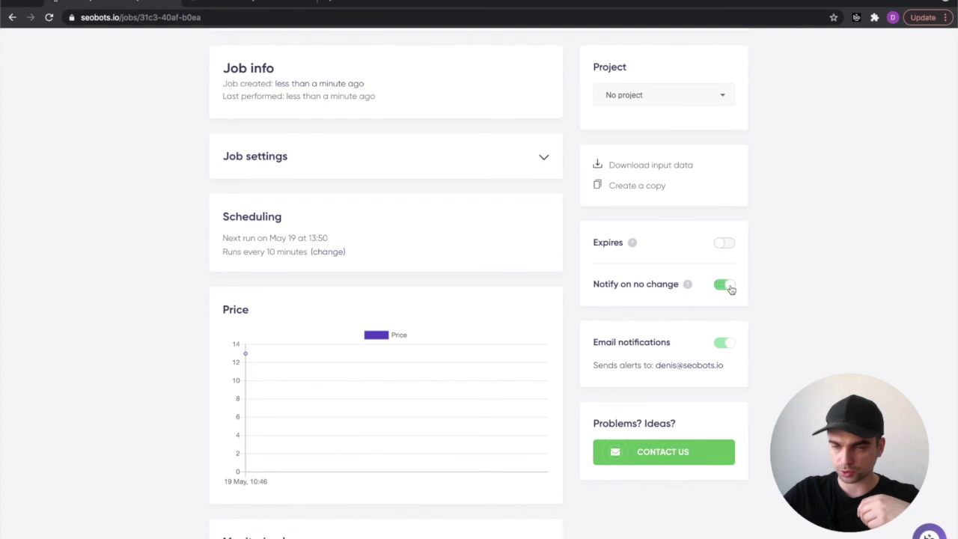
scroll(760, 289, up, 3)
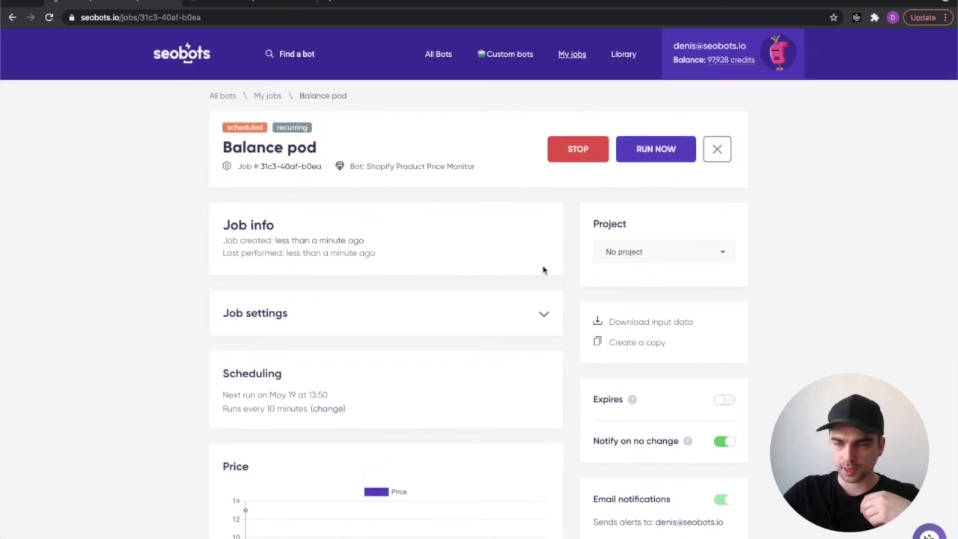
click(653, 152)
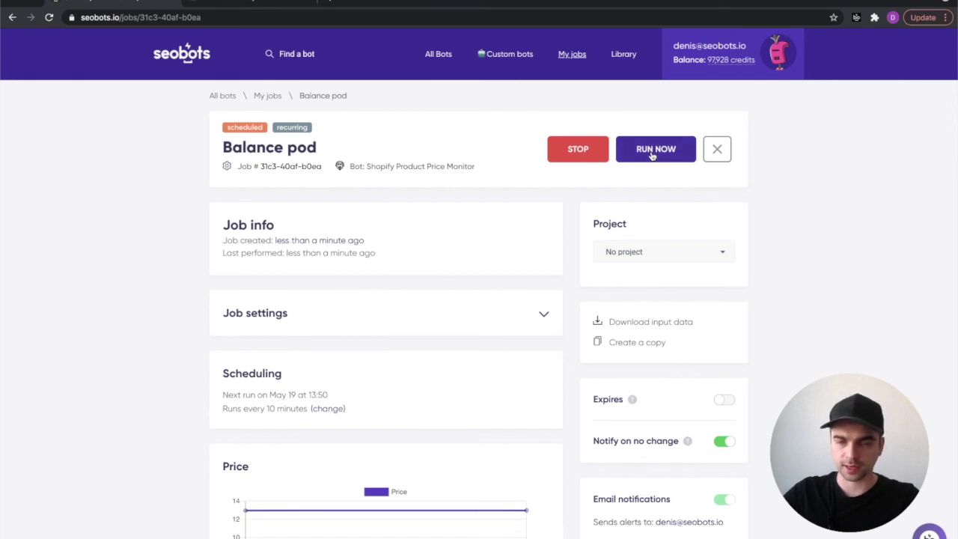
- Inspect the price chart's newest point: 12.97 at 19 May, 10:48
scroll(652, 153, down, 3)
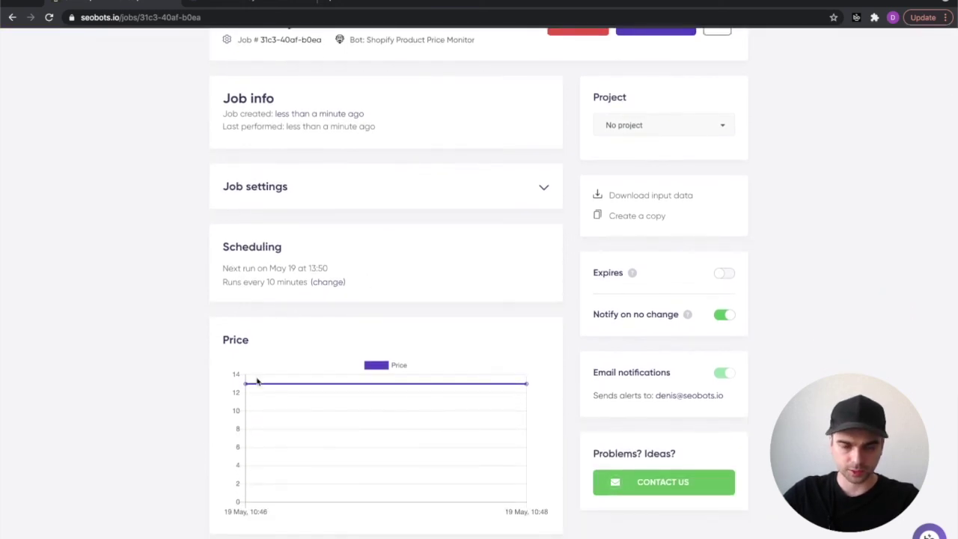
mouse_move(524, 385)
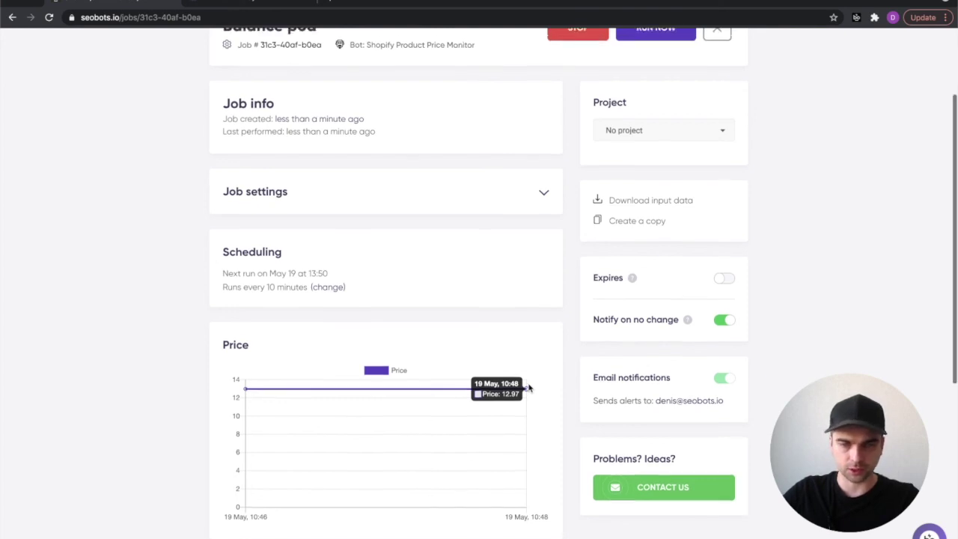
scroll(528, 387, up, 3)
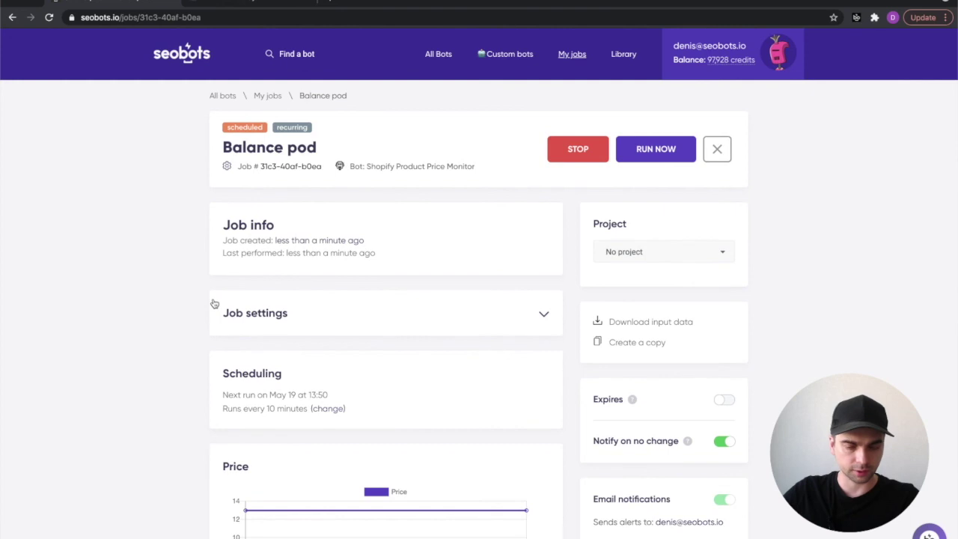